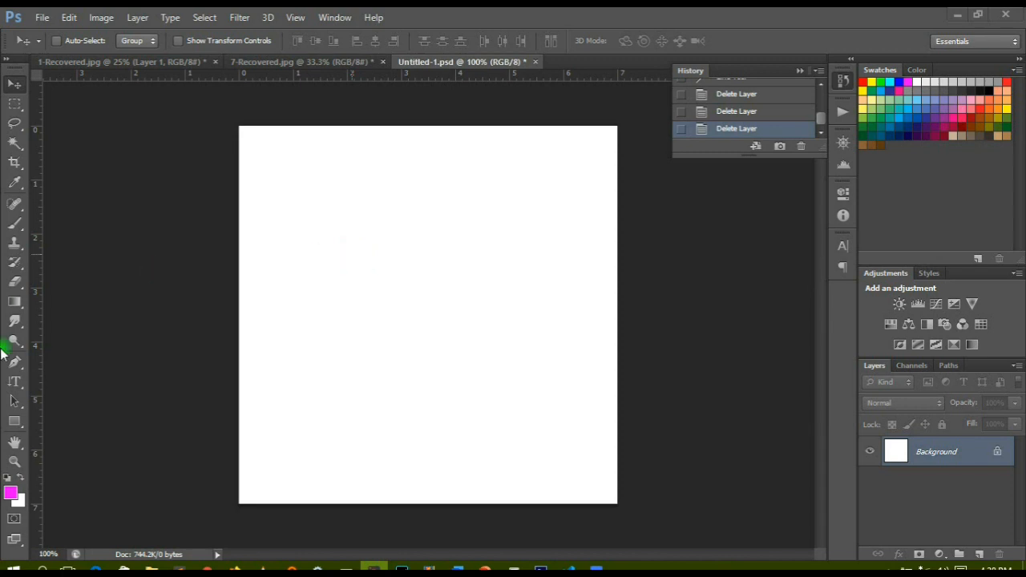
Step: Draw a magenta rectangle of about 306 by 141 px across the upper middle of the canvas with the Rectangle tool
click(16, 422)
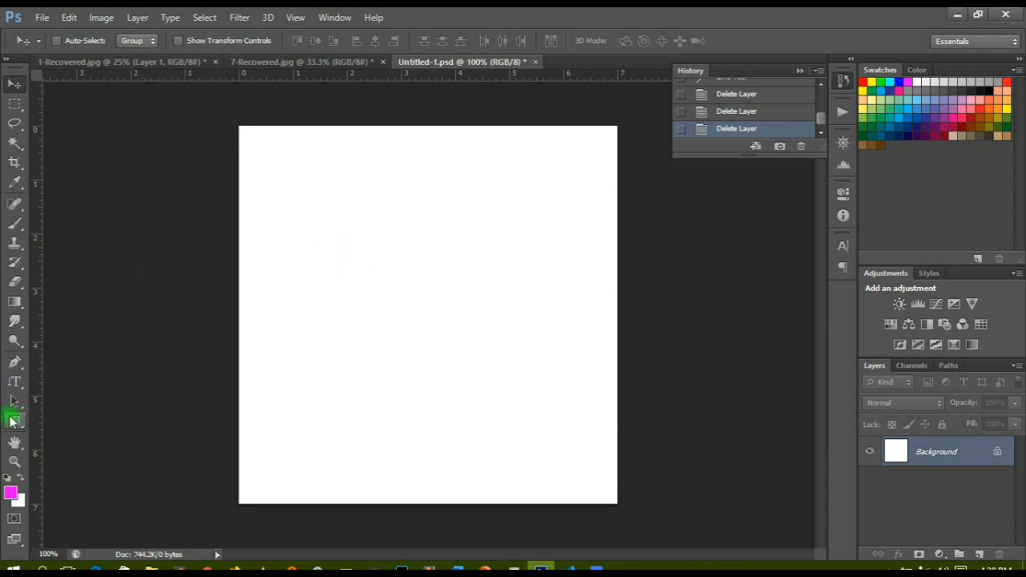
click(13, 420)
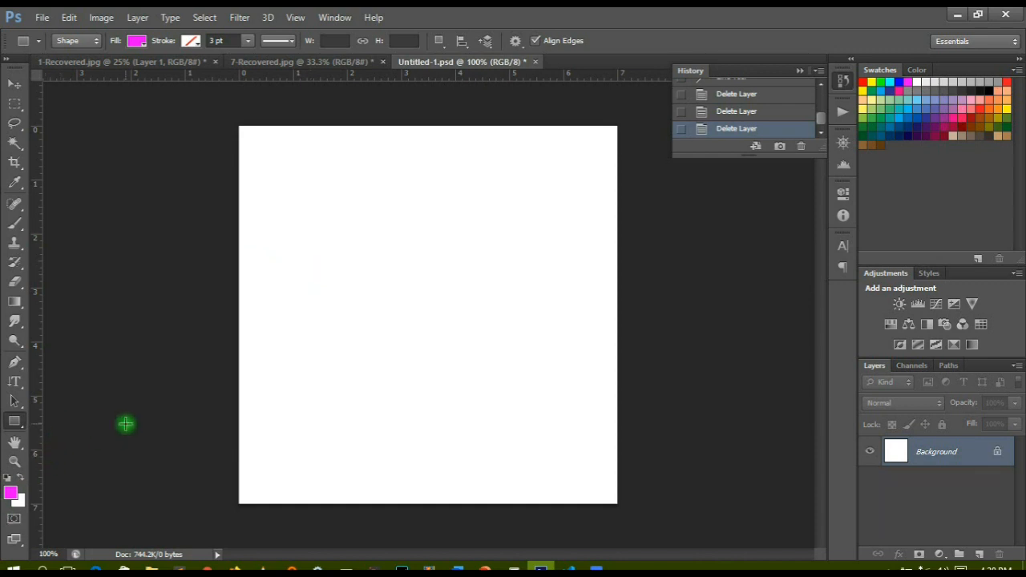
click(12, 423)
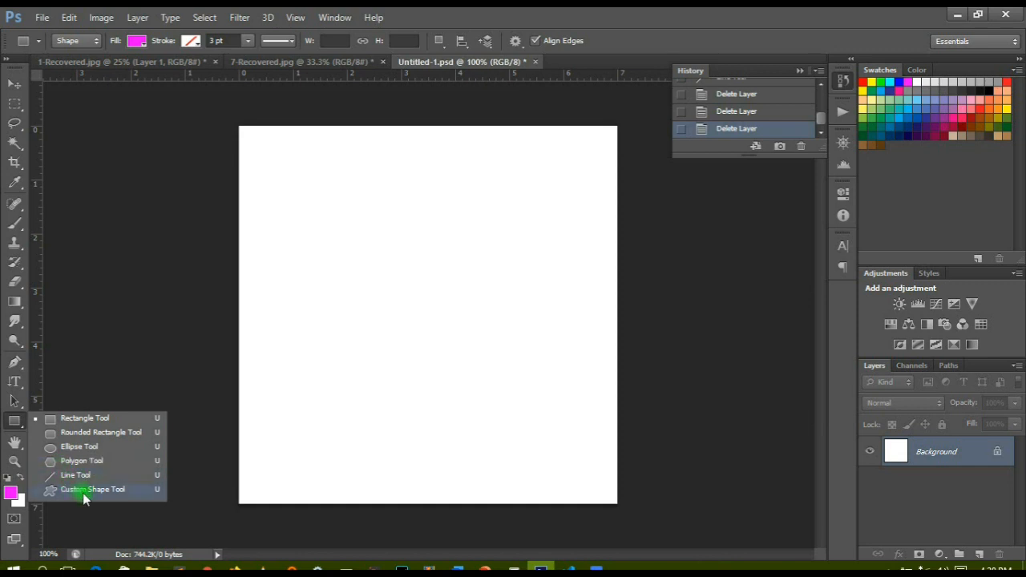
click(82, 419)
drag(318, 224, 549, 329)
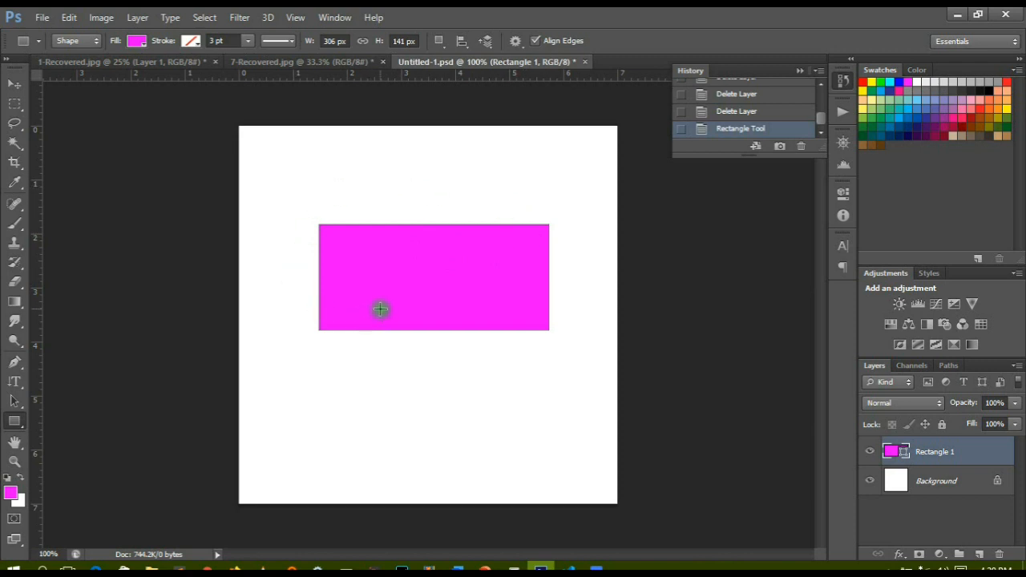
Step: Create a second rectangle below the first one with an exact size of 177 by 177 px
click(341, 360)
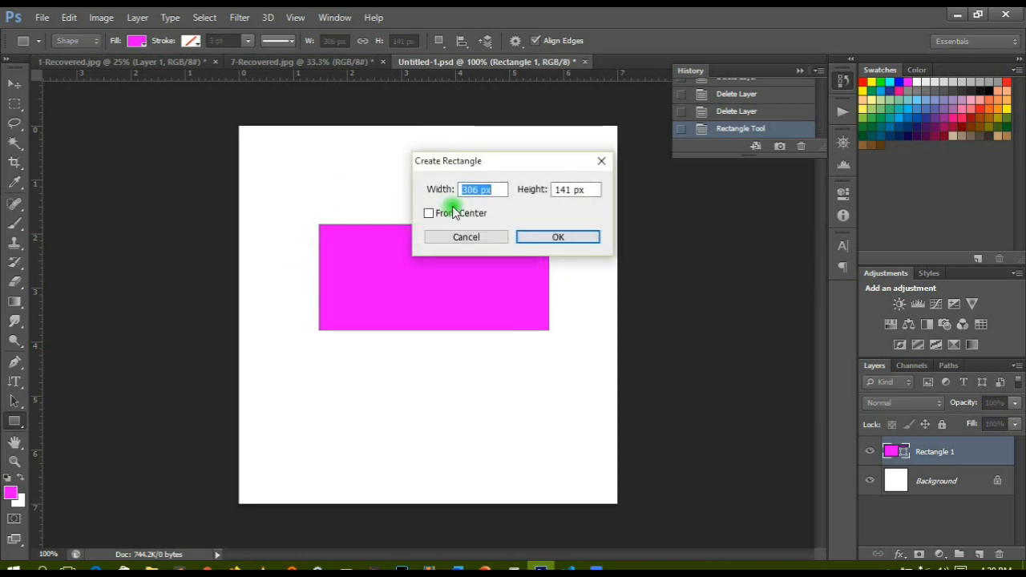
text(177)
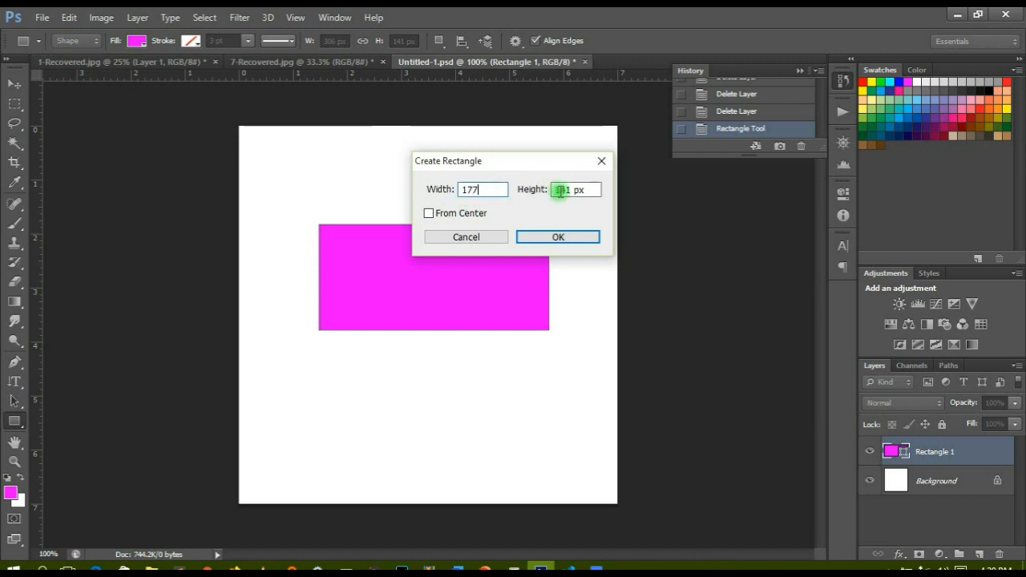
drag(581, 190, 520, 185)
text(177)
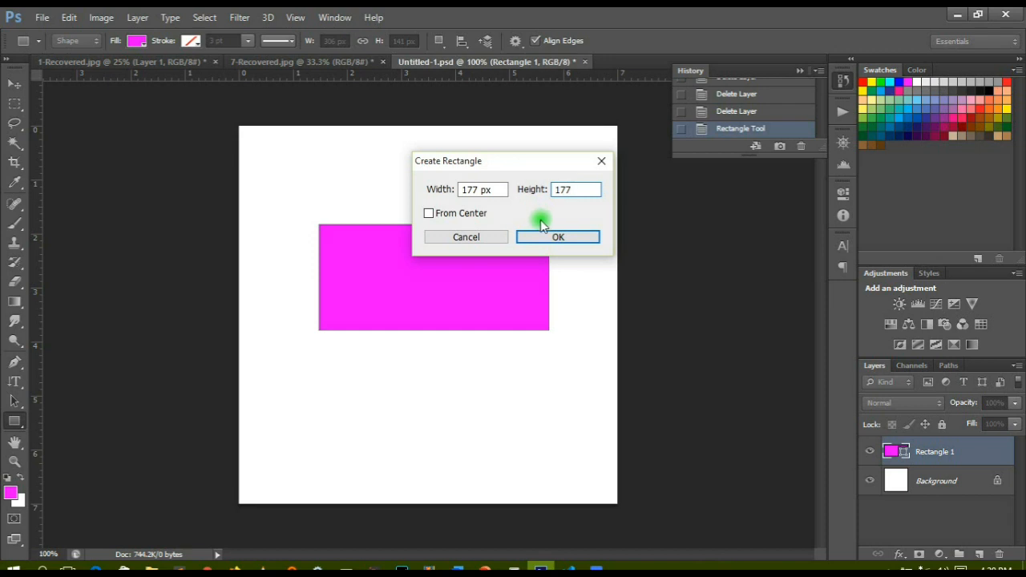
click(537, 234)
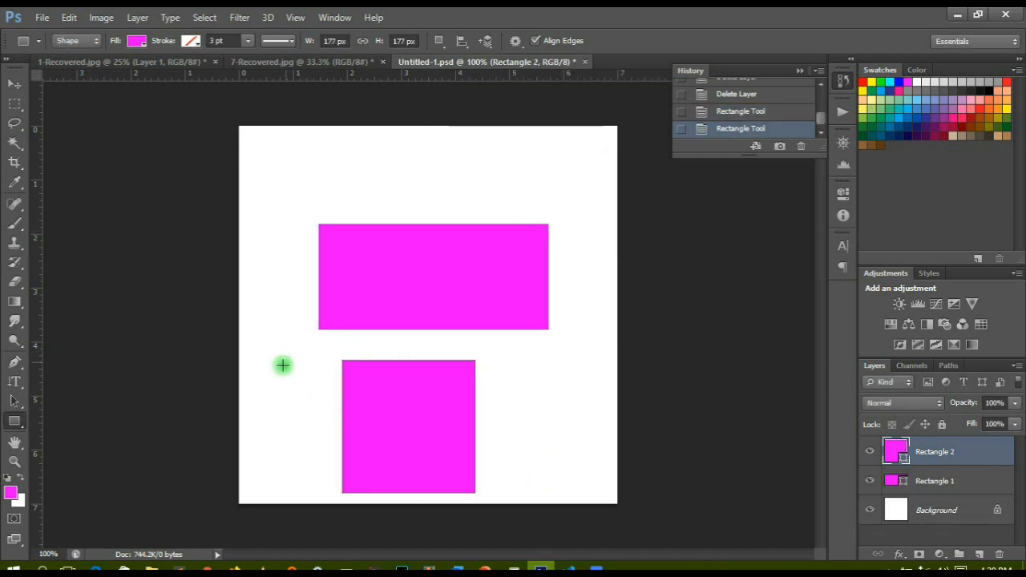
click(516, 407)
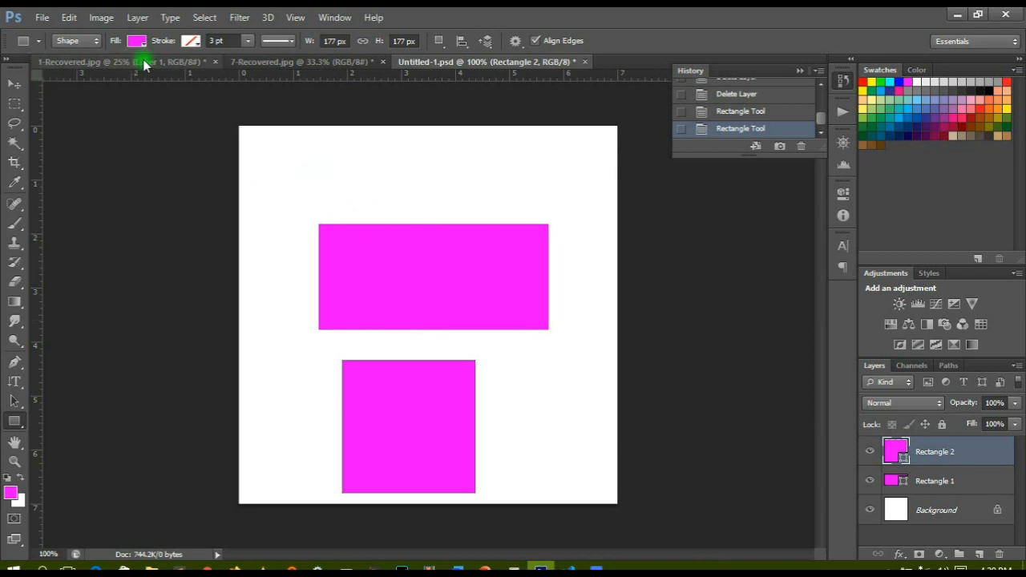
Step: Try no fill on the Rectangle 2 shape, then give it a solid light pink swatch fill
click(934, 487)
click(947, 454)
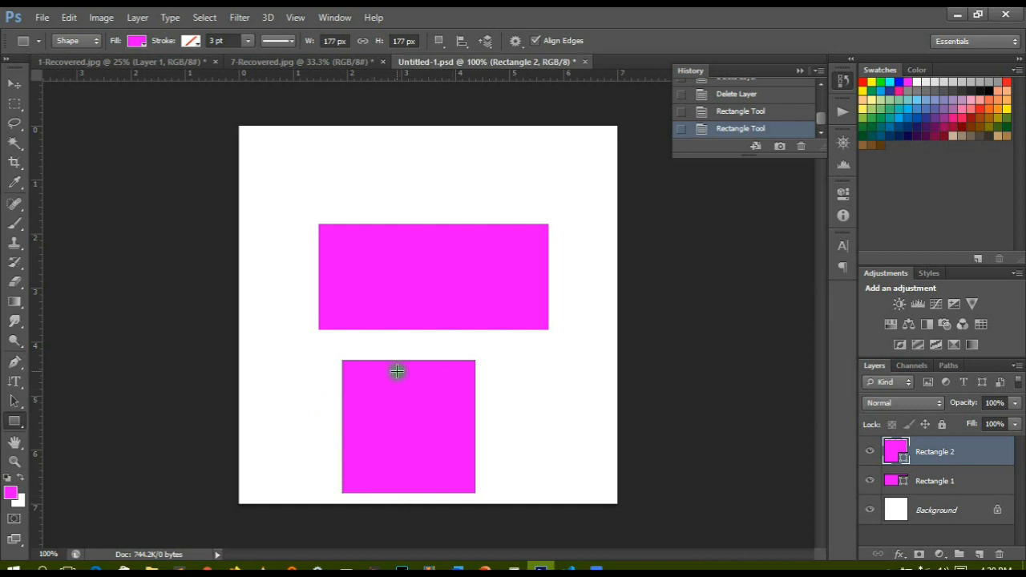
click(134, 44)
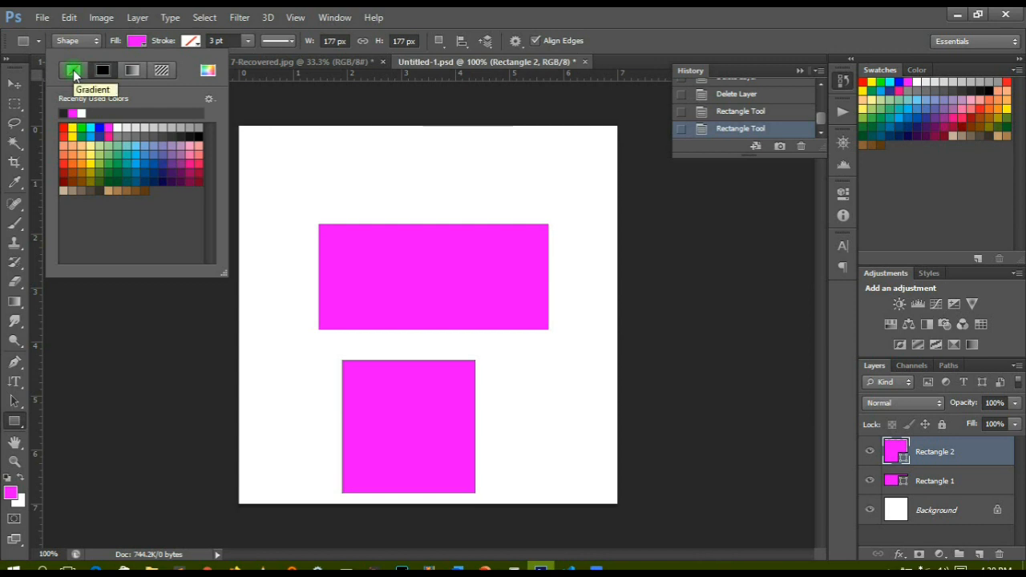
click(74, 72)
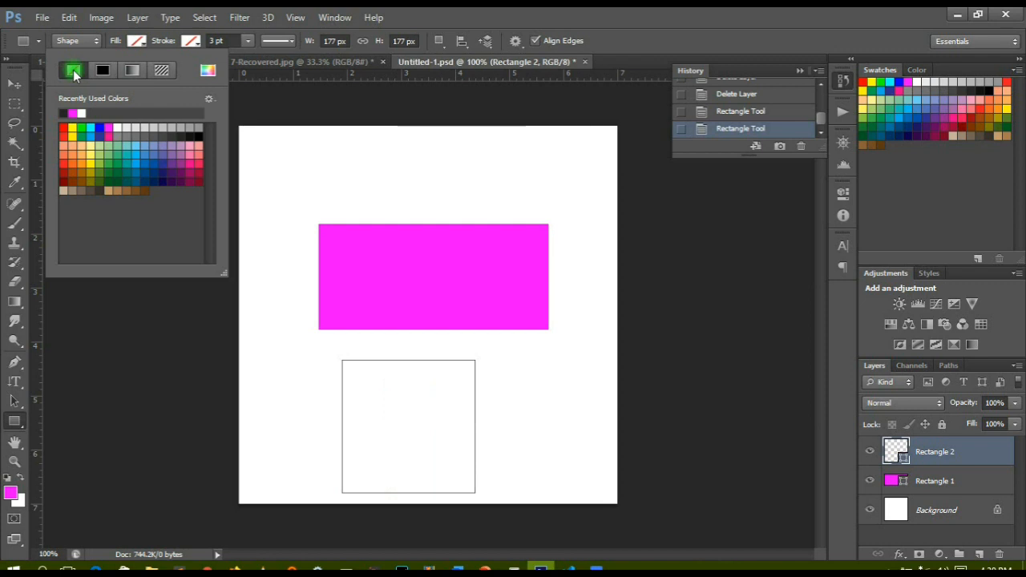
click(101, 72)
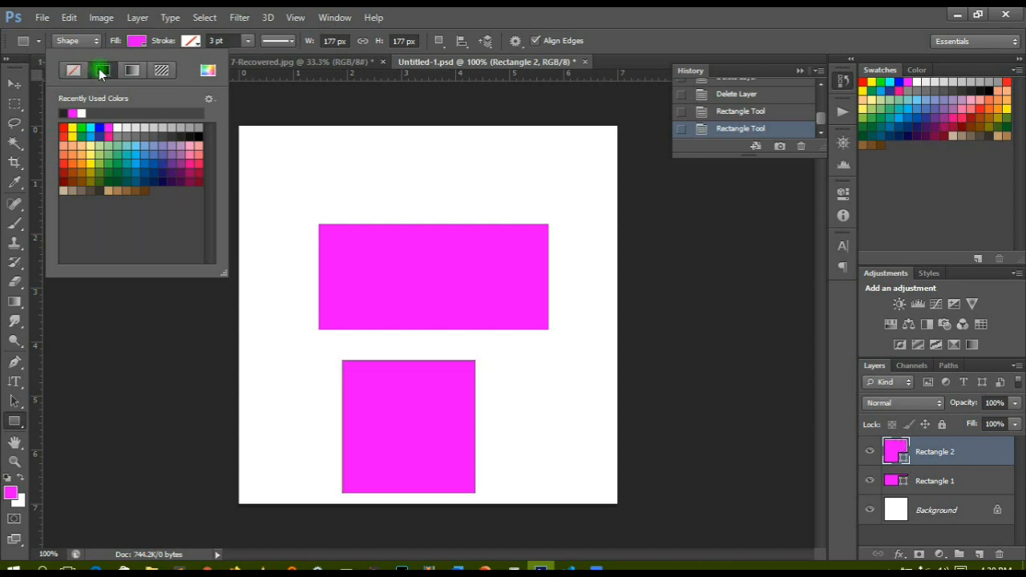
click(194, 154)
click(195, 146)
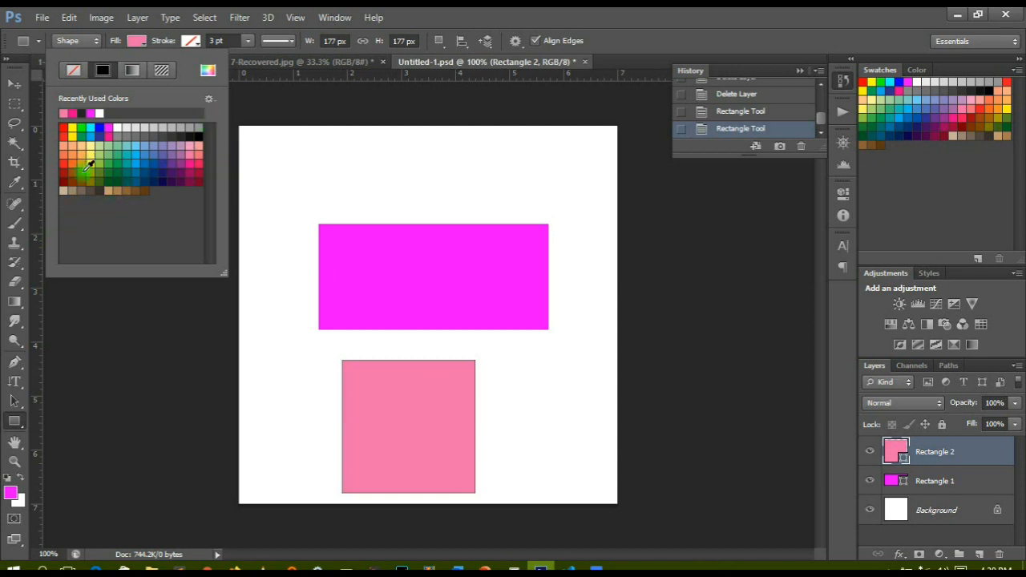
Step: Set the square's fill to the custom blue 6e7ce8 in the Color Picker
click(207, 70)
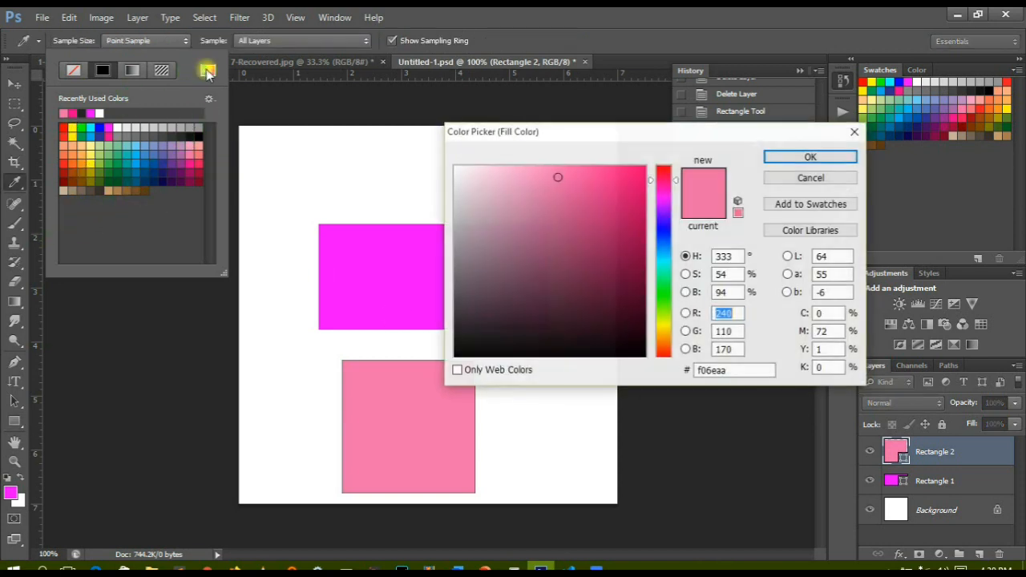
click(665, 233)
mouse_move(633, 215)
mouse_down()
mouse_move(598, 243)
mouse_move(554, 183)
mouse_up()
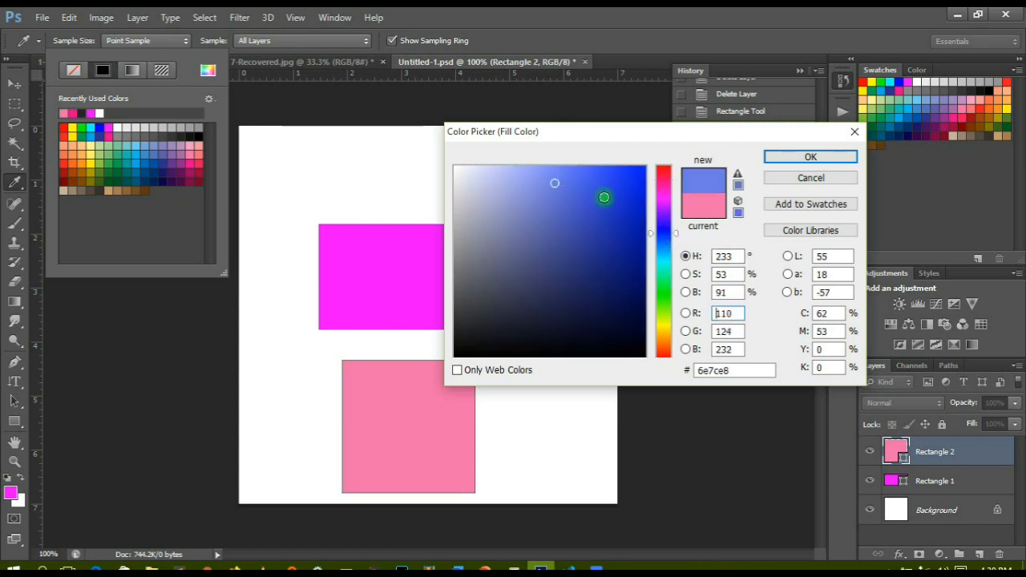
click(808, 157)
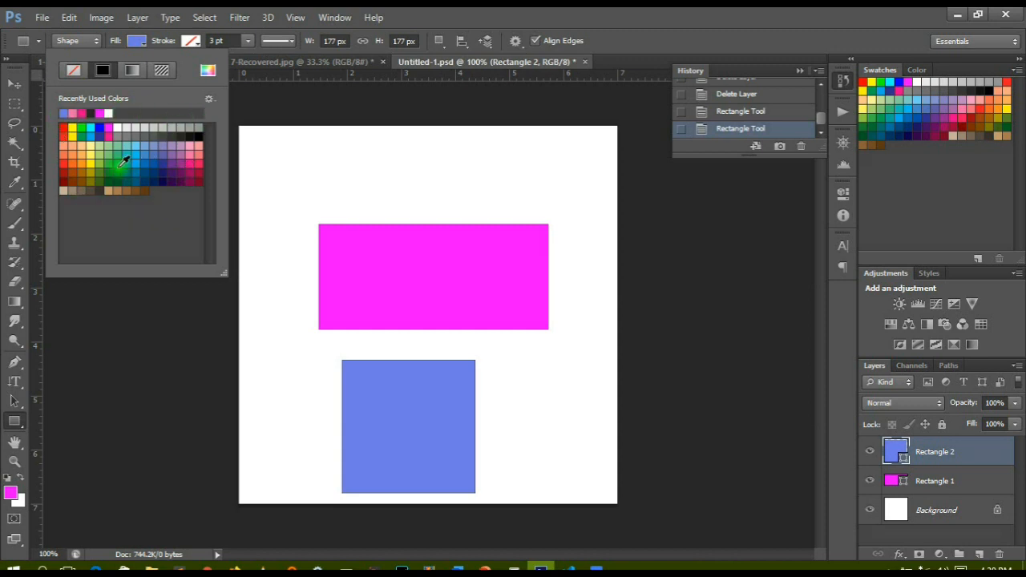
Step: Switch the square's fill to a gradient and apply the magenta-to-transparent preset
click(133, 69)
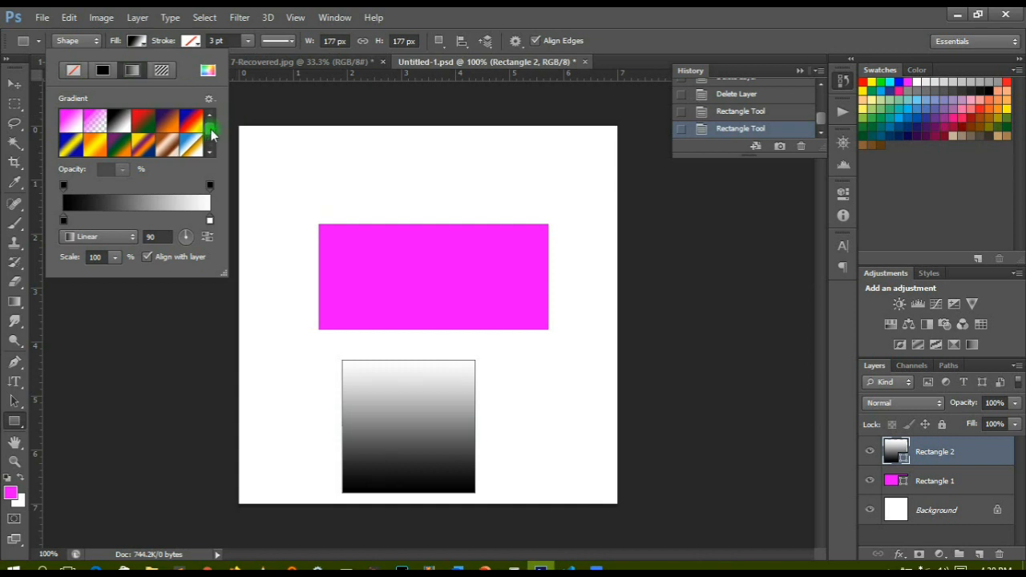
mouse_move(211, 129)
mouse_down()
mouse_move(210, 151)
mouse_move(210, 122)
mouse_up()
click(91, 123)
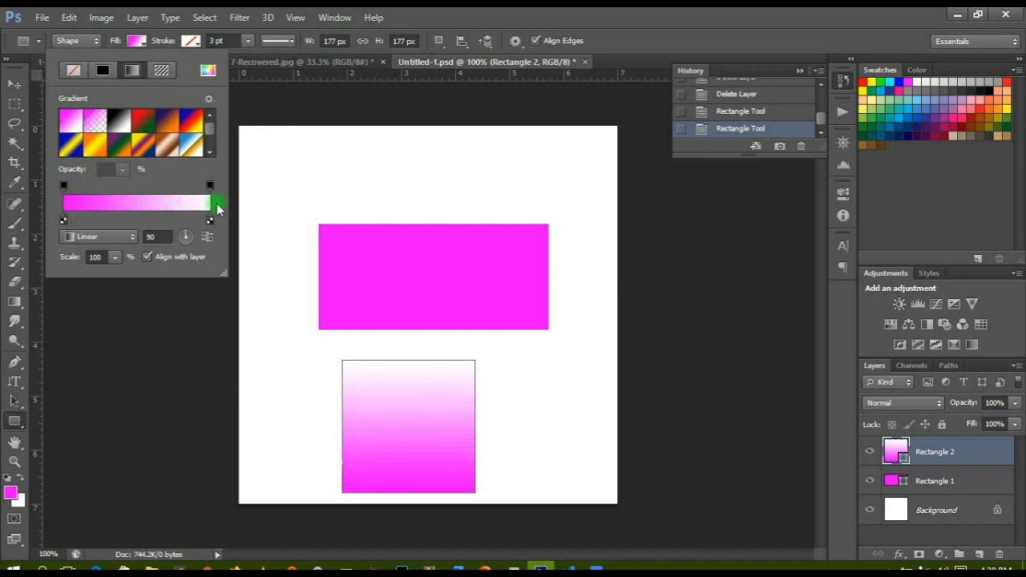
click(95, 120)
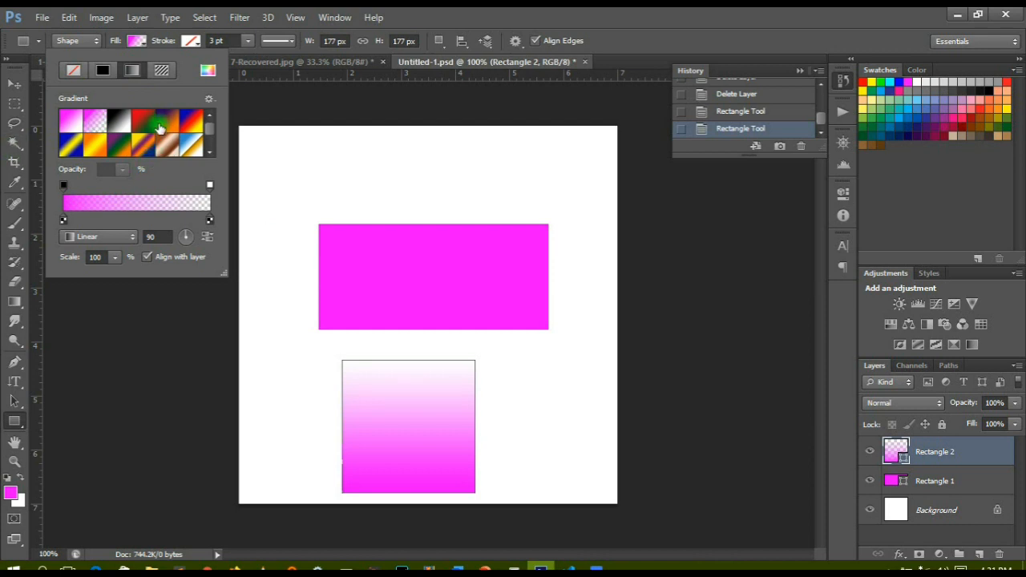
Step: Change the gradient's magenta color stop to the blue 000cff
double_click(63, 222)
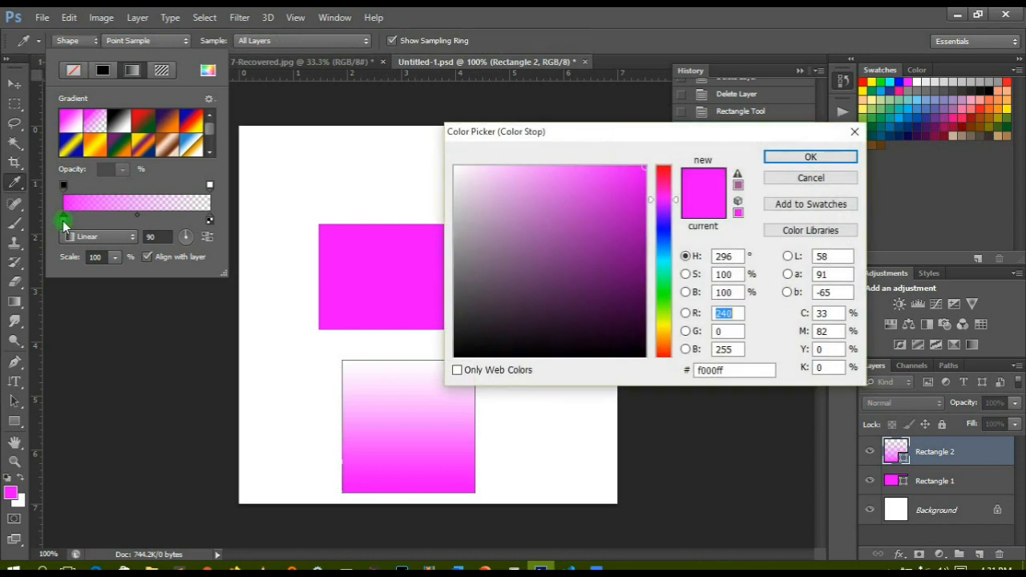
click(668, 234)
click(643, 173)
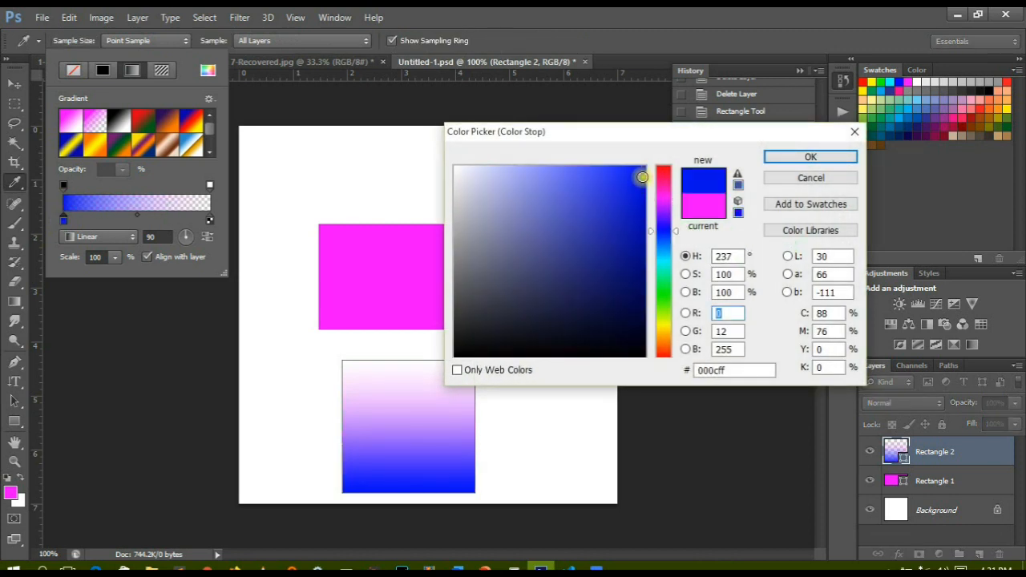
click(808, 155)
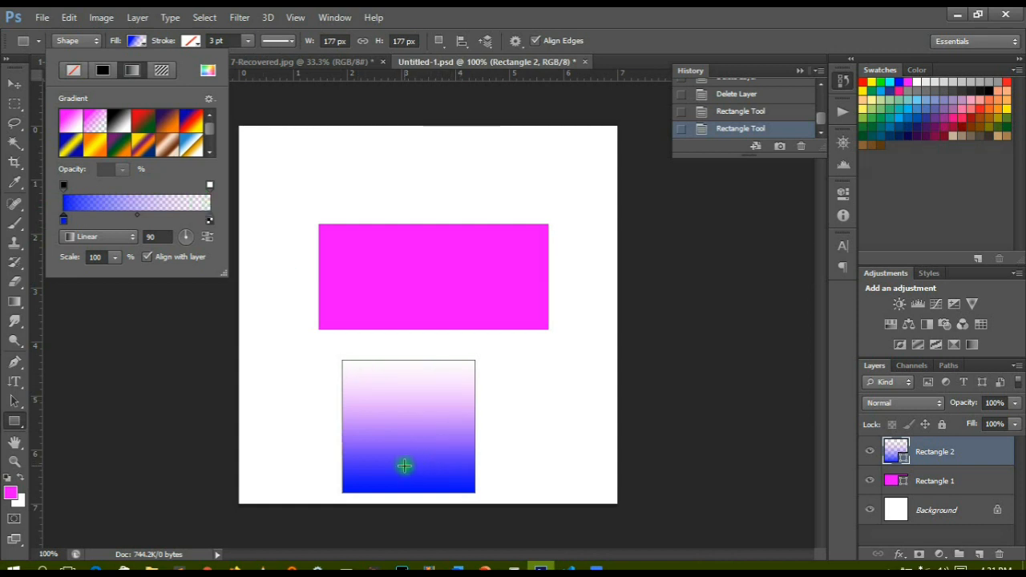
Step: Rotate the square's linear gradient to 141 degrees and replace its colors with the brown copper-like preset
click(91, 237)
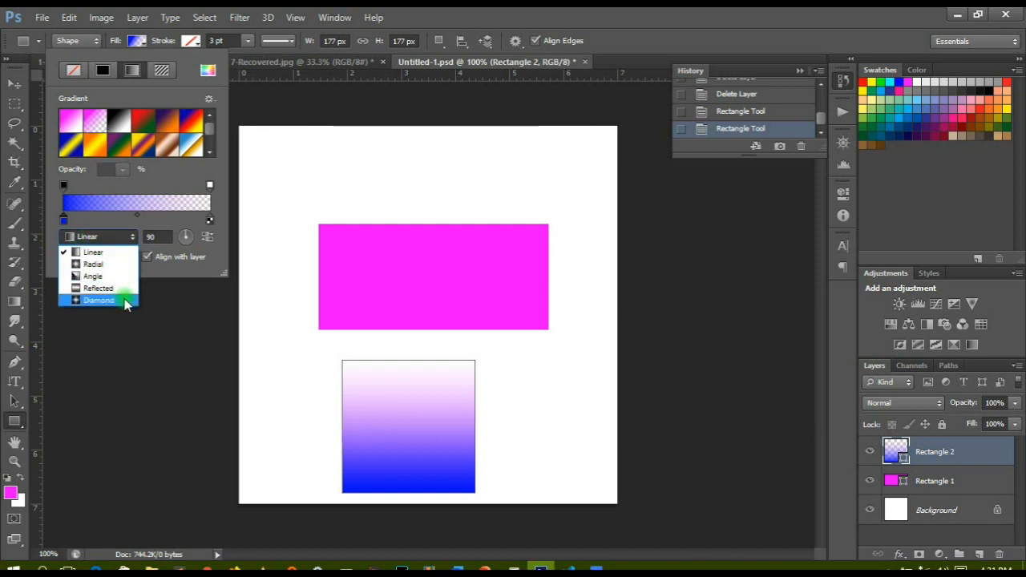
click(182, 234)
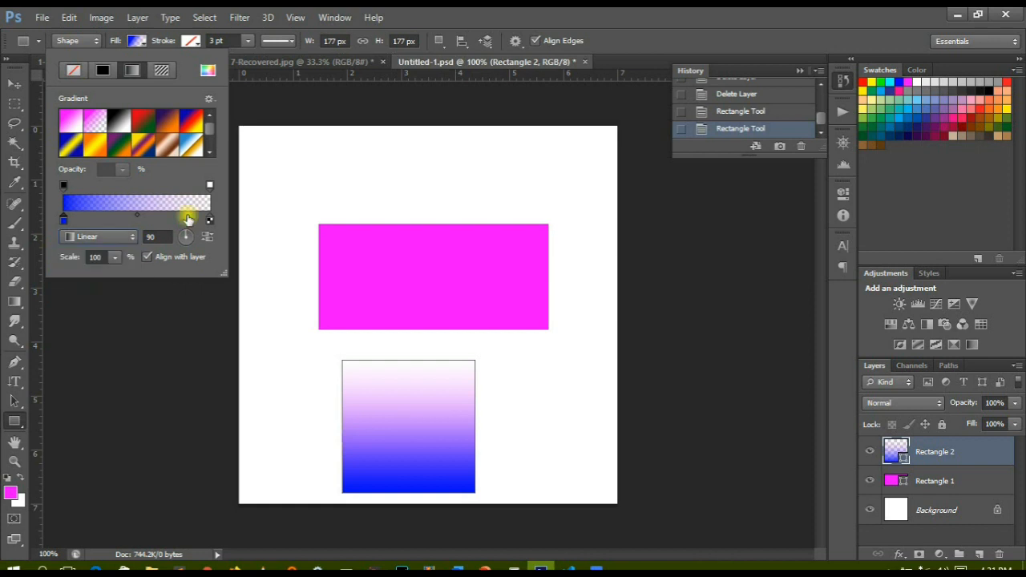
drag(182, 241, 179, 240)
click(180, 240)
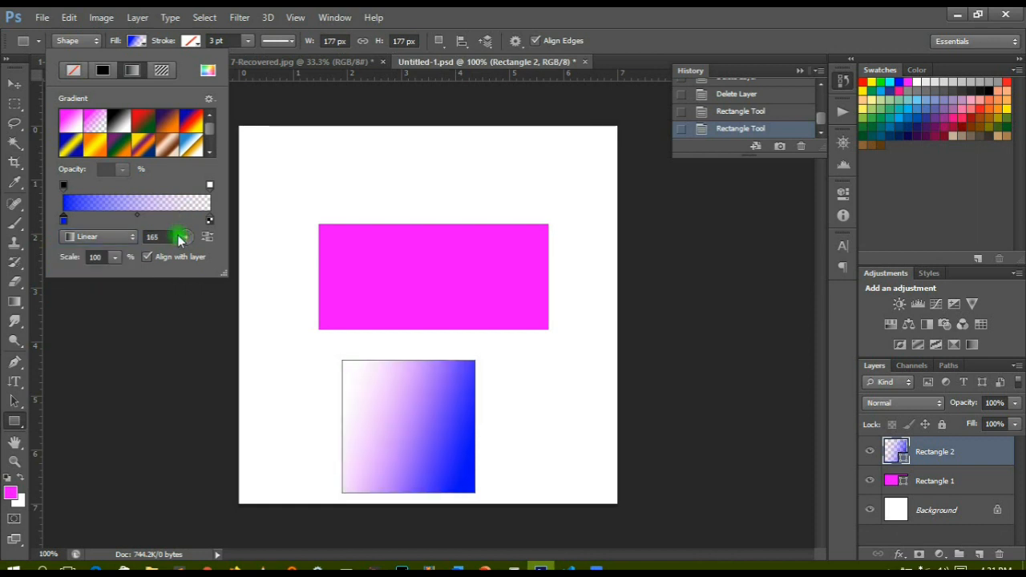
click(179, 233)
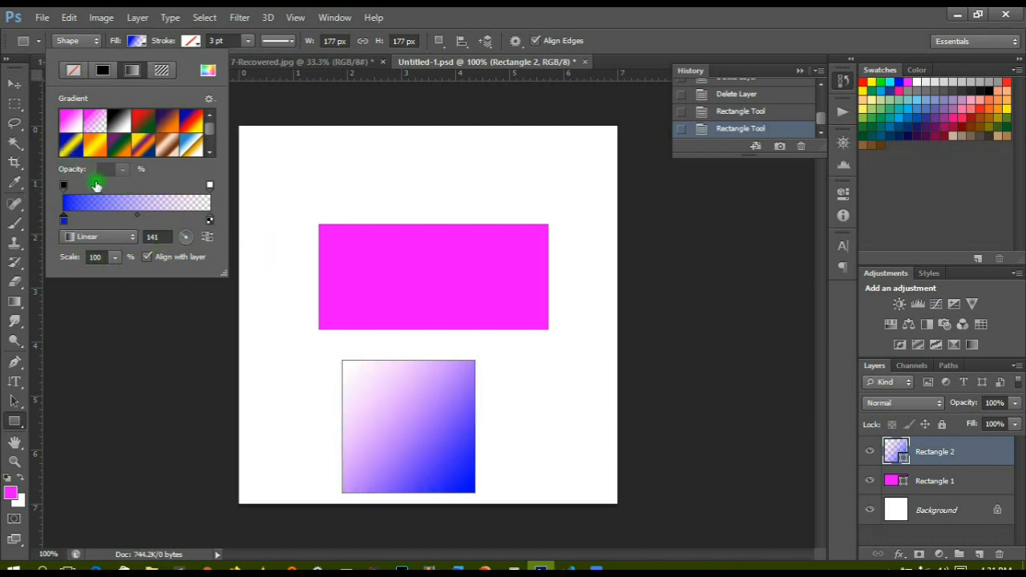
click(187, 144)
click(164, 149)
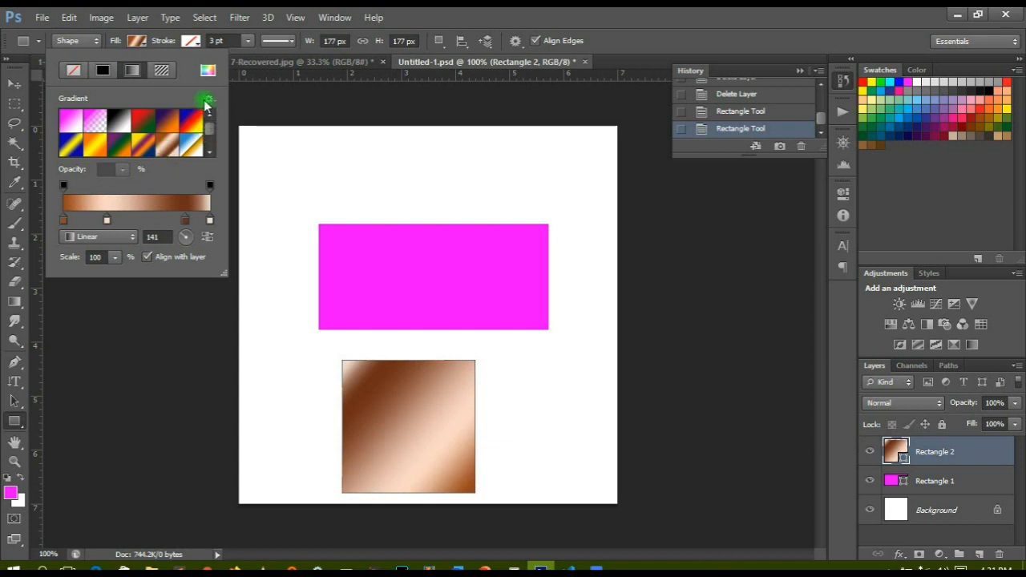
Step: Switch the square's fill to a pattern and try several textures, ending on the fourth one, the fine gray texture
click(161, 72)
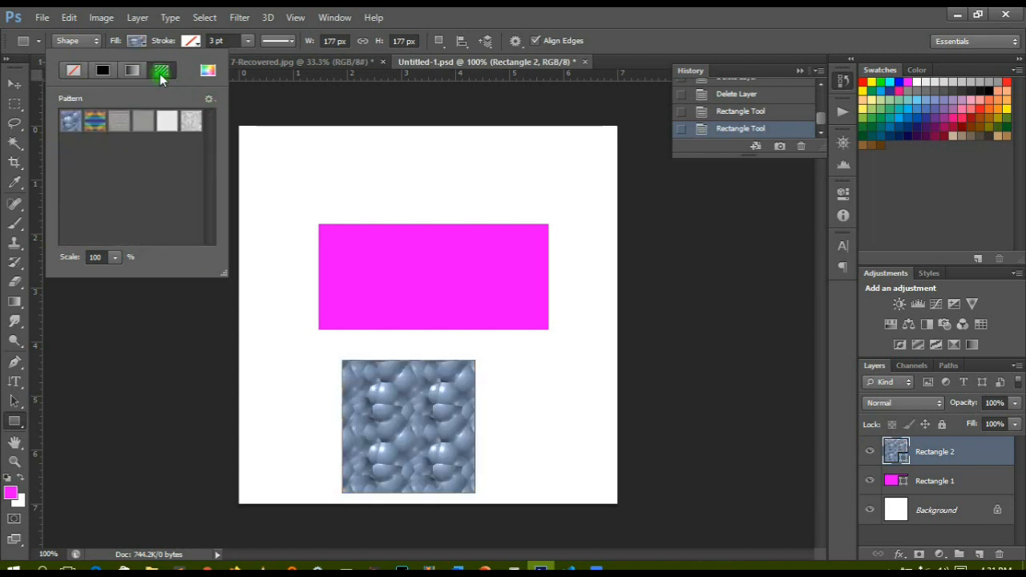
click(114, 125)
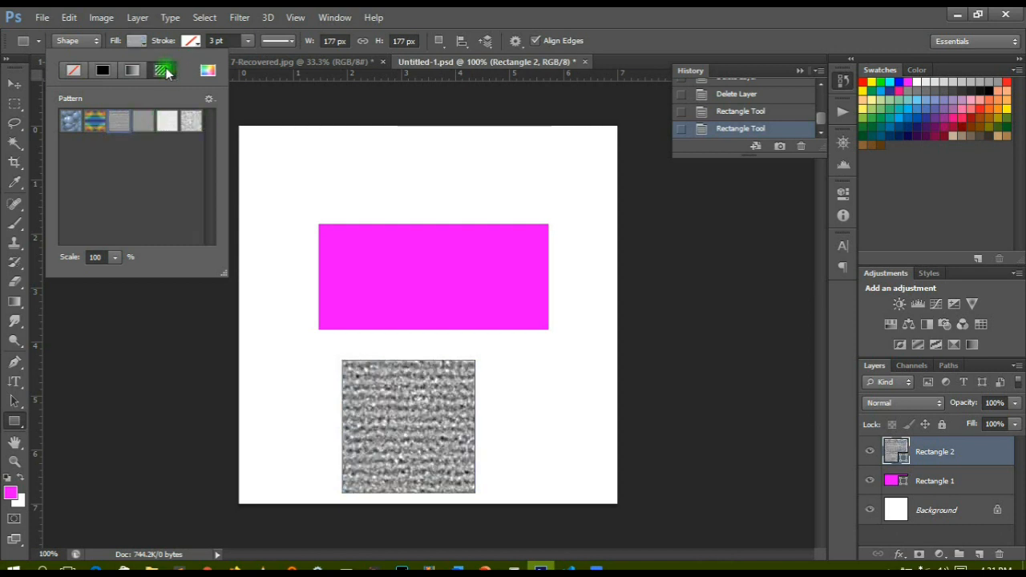
click(183, 123)
click(169, 126)
click(126, 128)
click(140, 131)
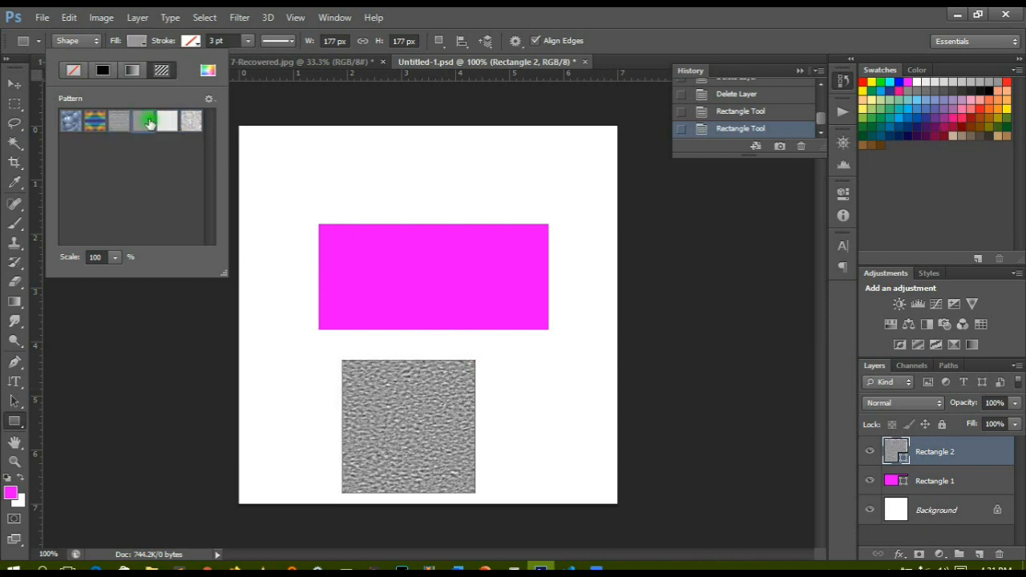
Step: Clear the square's pattern fill and give it a solid vivid pink swatch color
click(117, 71)
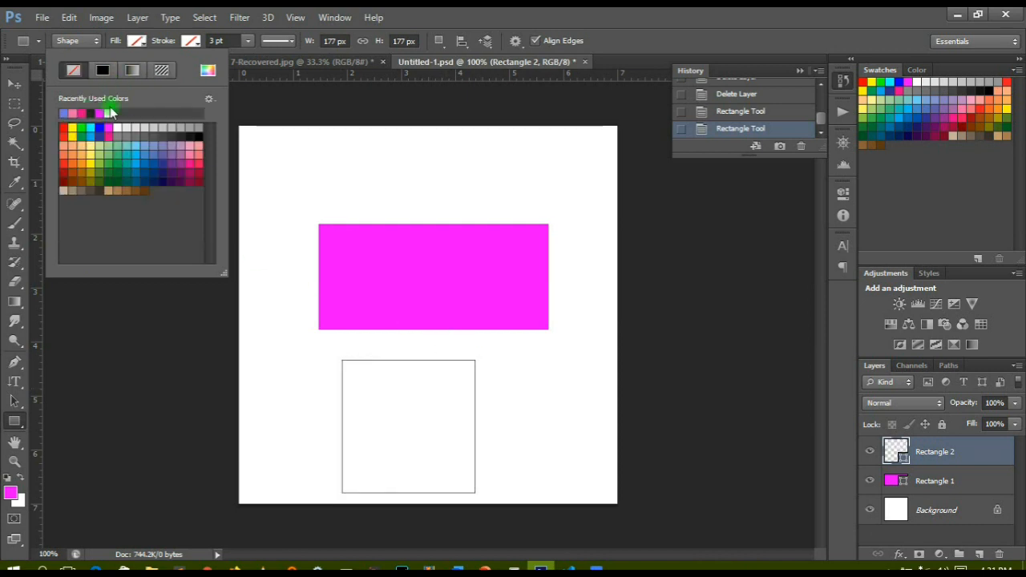
click(102, 72)
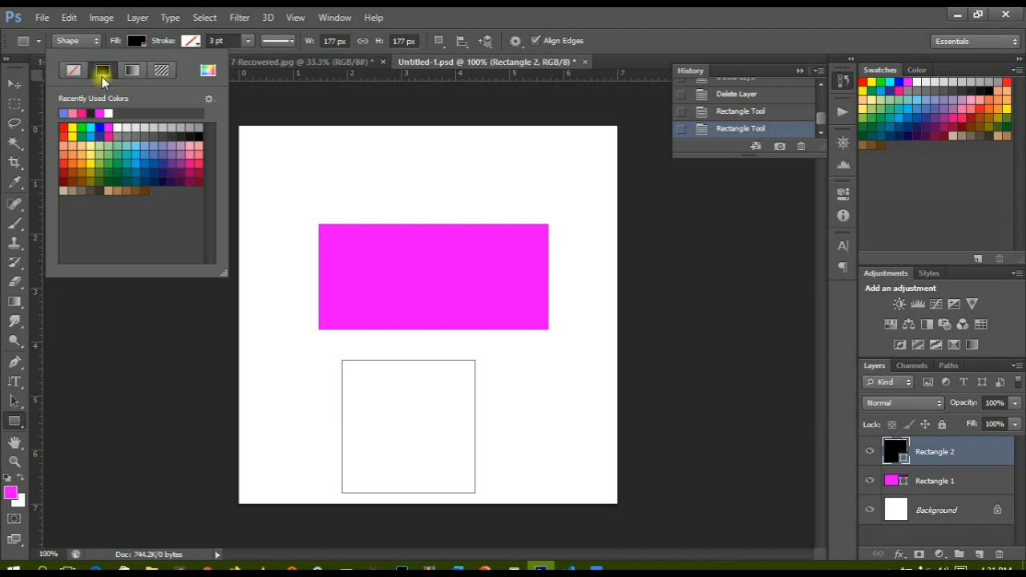
click(190, 162)
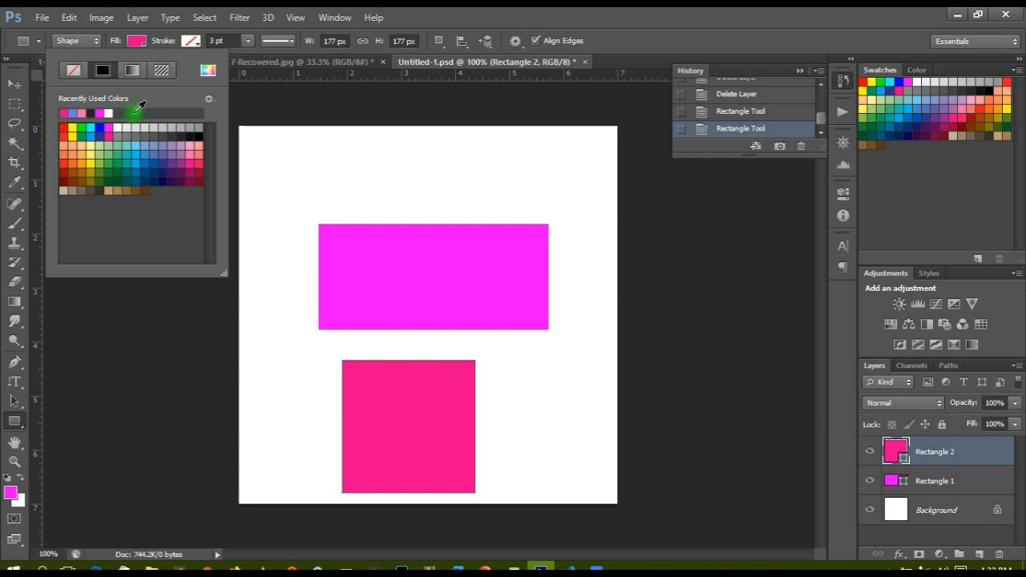
Step: Give the pink square a solid stroke in the dark navy swatch color
click(191, 46)
click(192, 42)
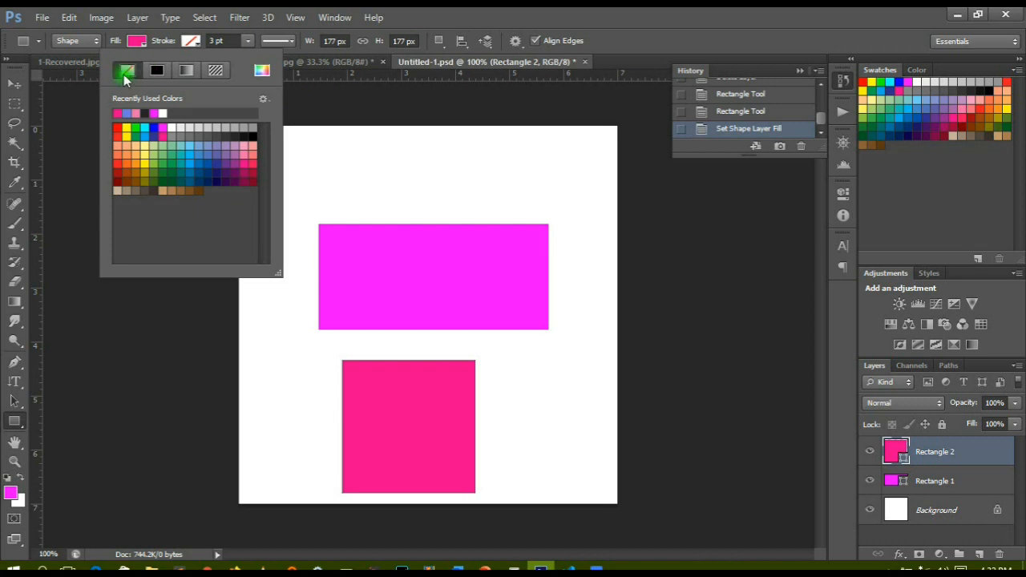
click(159, 71)
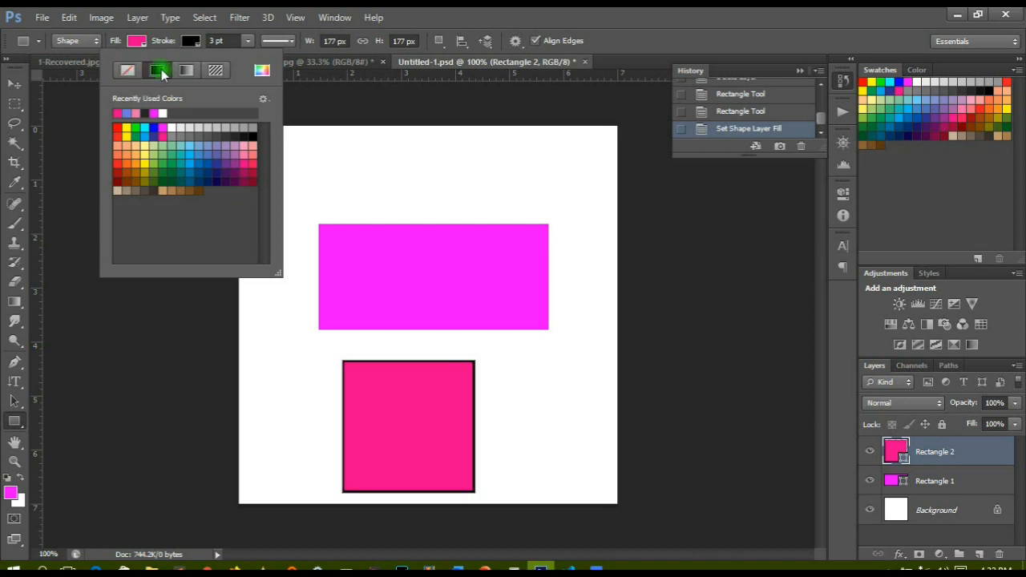
click(215, 182)
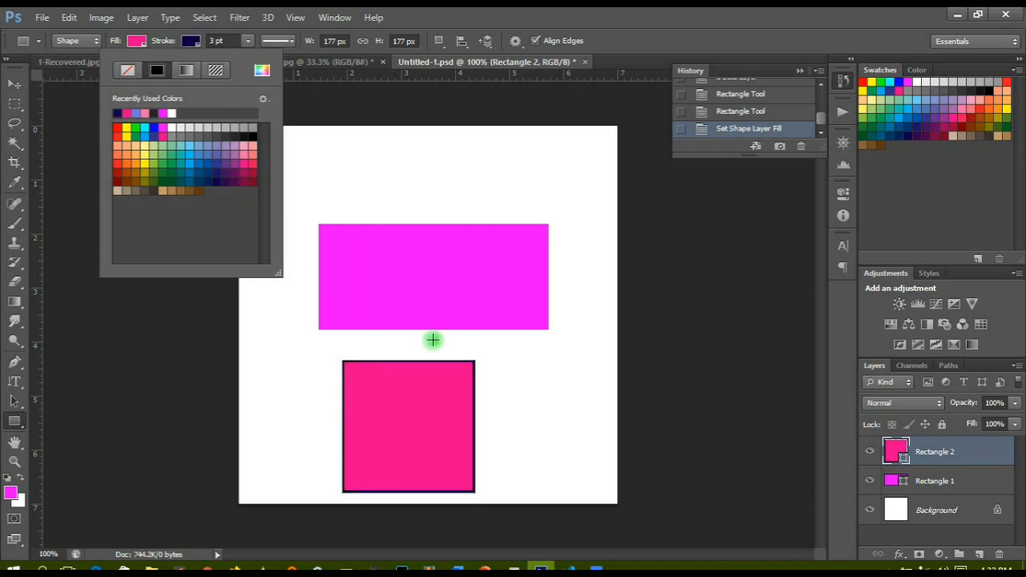
Step: Try a gradient and a pattern on the square's stroke, and restore the solid dark navy color
click(185, 70)
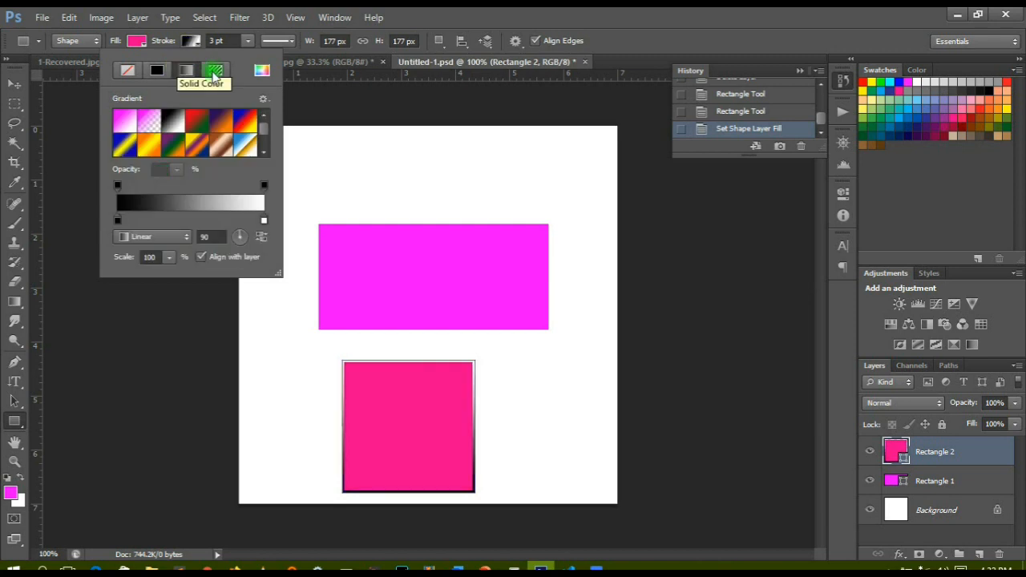
click(214, 70)
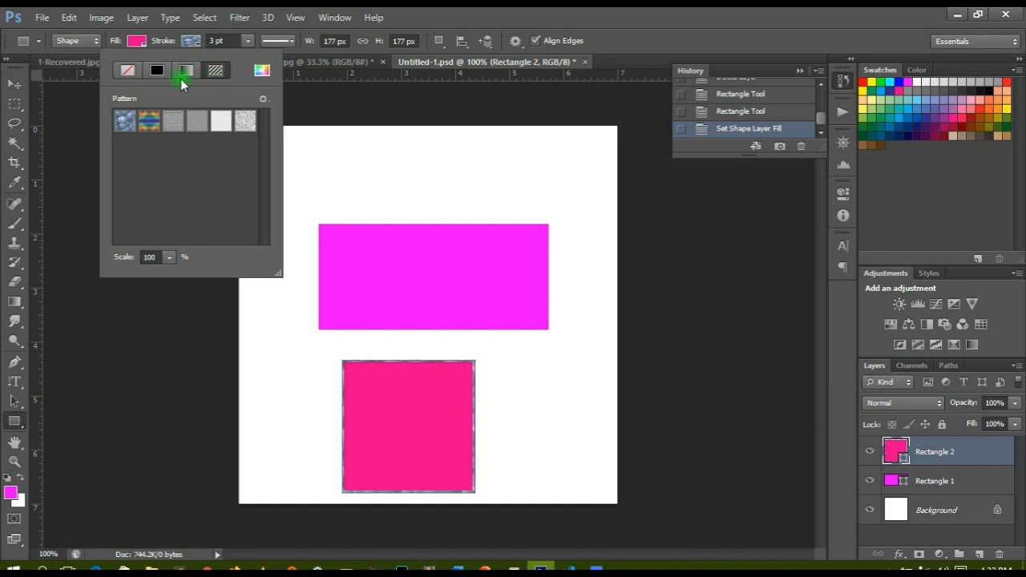
click(147, 71)
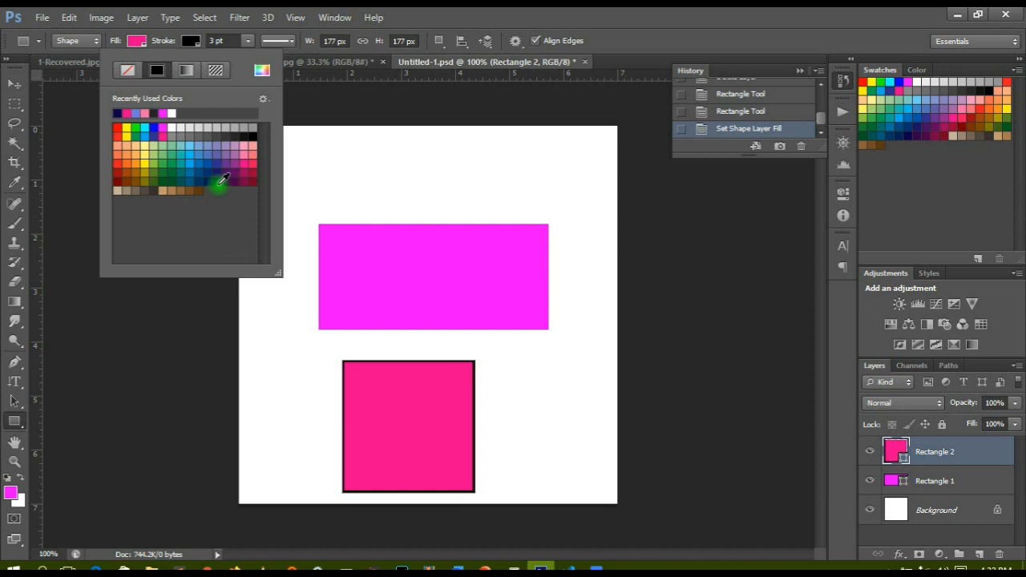
click(118, 111)
click(470, 14)
Step: Try a thicker stroke of 11.89 pt on the square and reset its width to 3 pt
click(248, 41)
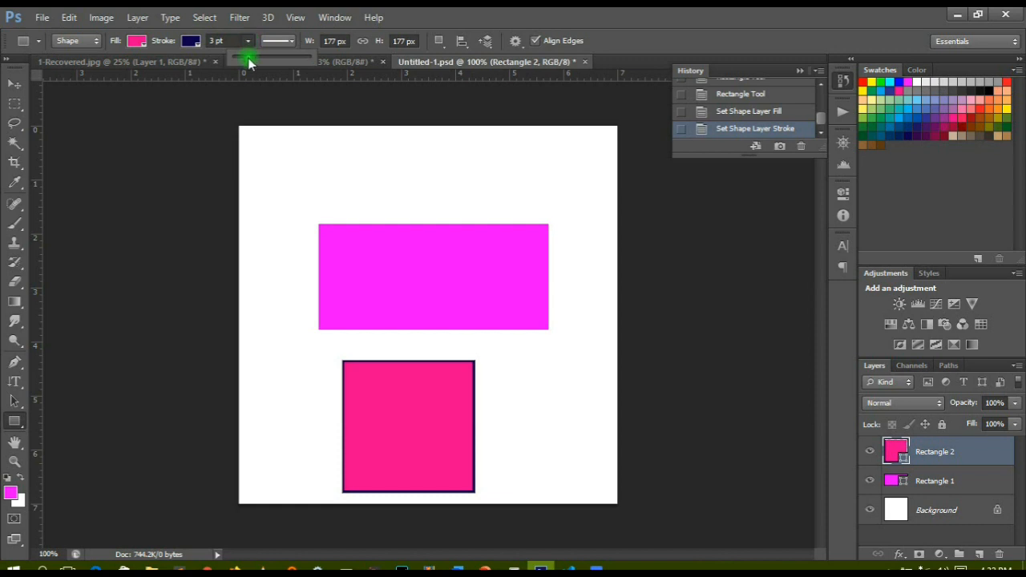
mouse_move(249, 62)
mouse_down()
mouse_move(271, 62)
mouse_move(238, 53)
mouse_up()
click(248, 47)
click(219, 40)
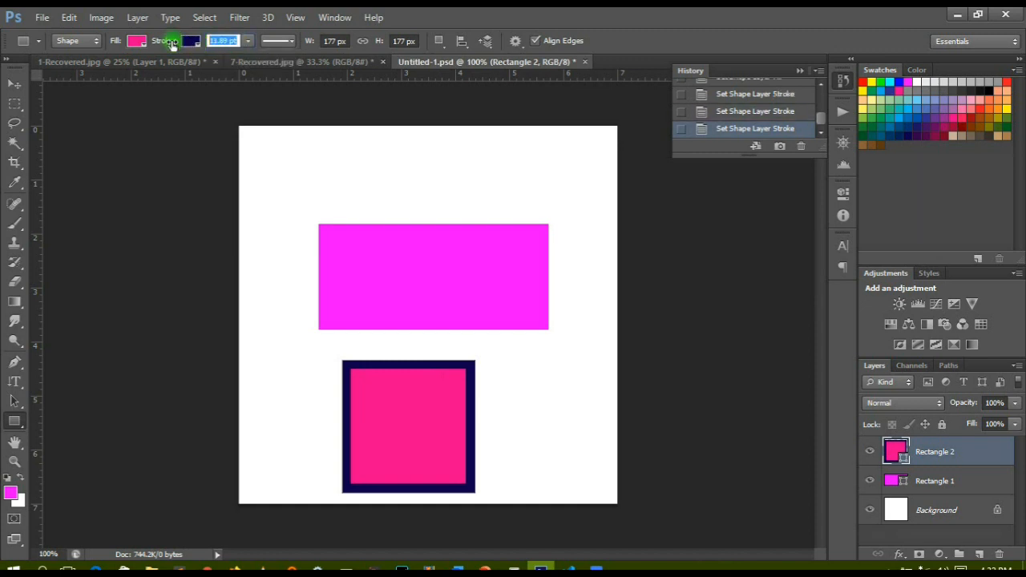
text(3)
key(Return)
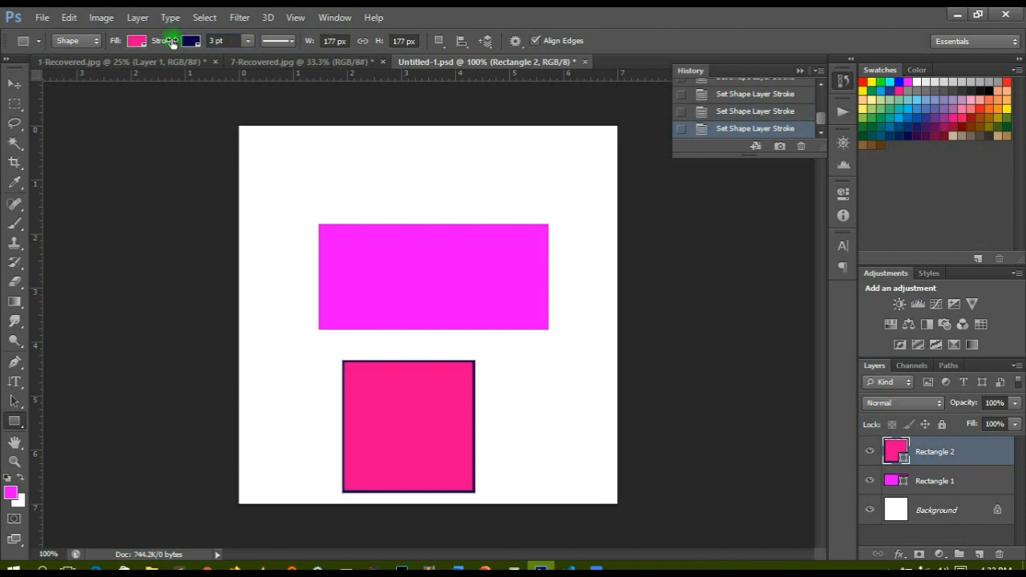
Step: Set the square's stroke width to 4.96 pt and try the dashed and dotted line styles, ending on the solid line
click(248, 41)
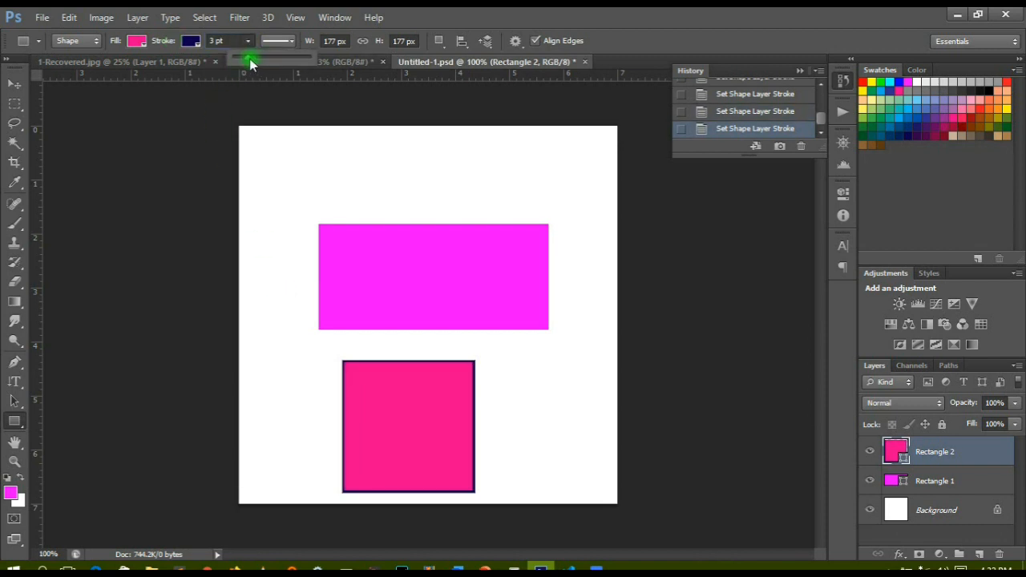
mouse_move(250, 64)
mouse_down()
mouse_move(231, 62)
mouse_move(305, 61)
mouse_move(253, 68)
mouse_move(250, 44)
mouse_up()
click(287, 41)
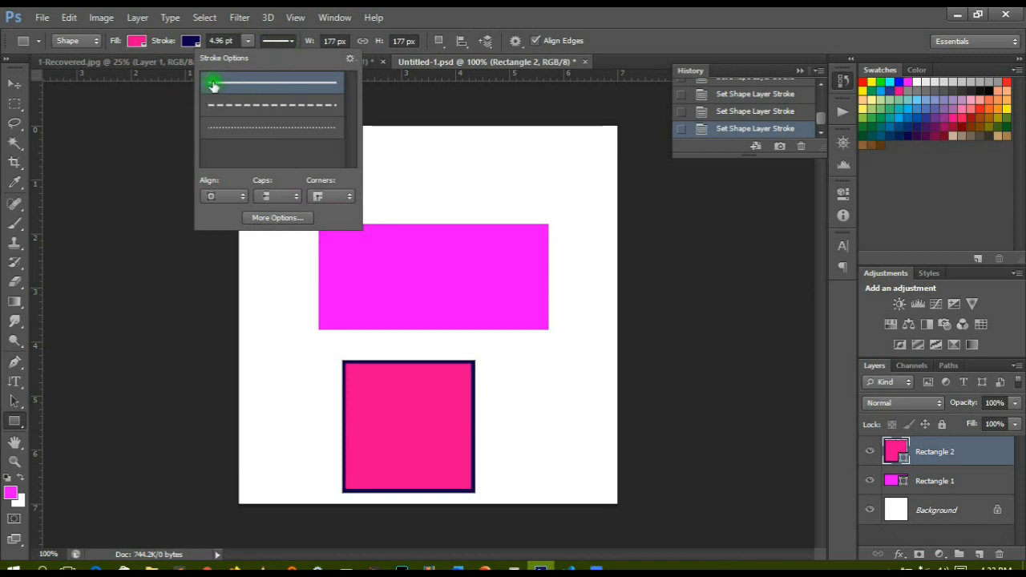
click(253, 105)
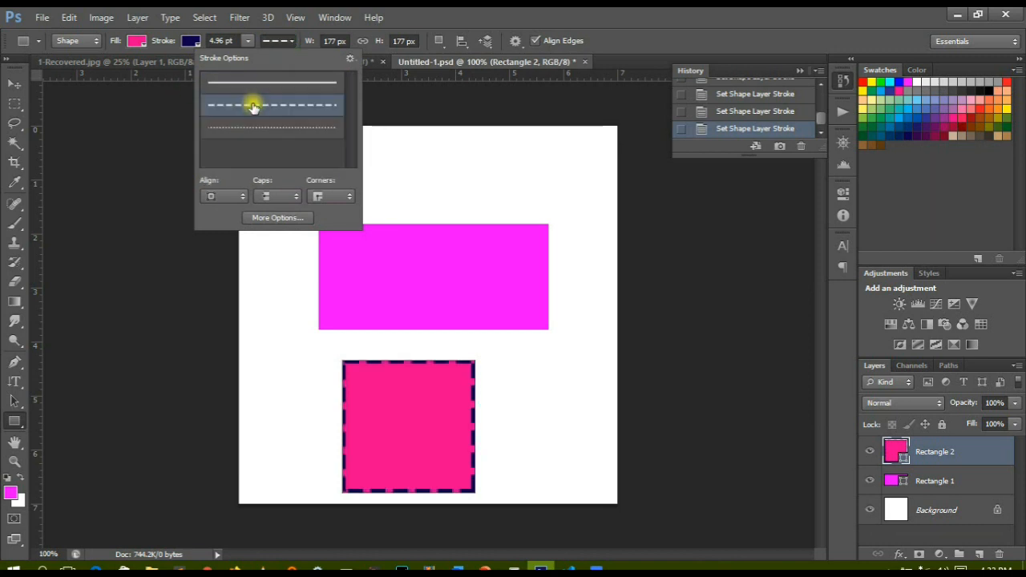
click(250, 128)
click(265, 105)
click(269, 128)
click(278, 96)
click(285, 42)
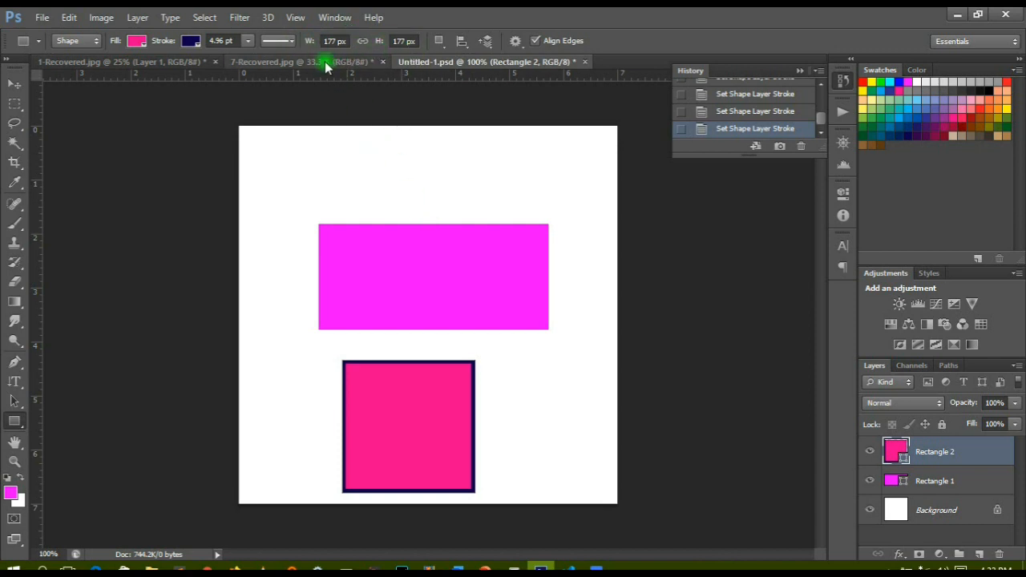
Step: Resize the pink square to 227 by 205 px and move it up to sit just below the magenta rectangle
drag(308, 45, 395, 41)
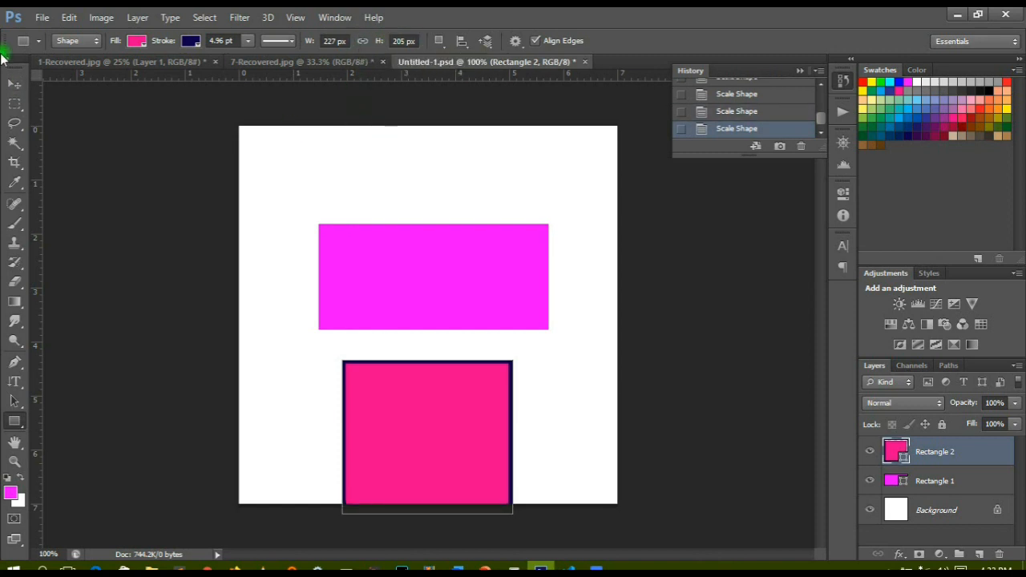
click(15, 83)
drag(460, 407, 463, 377)
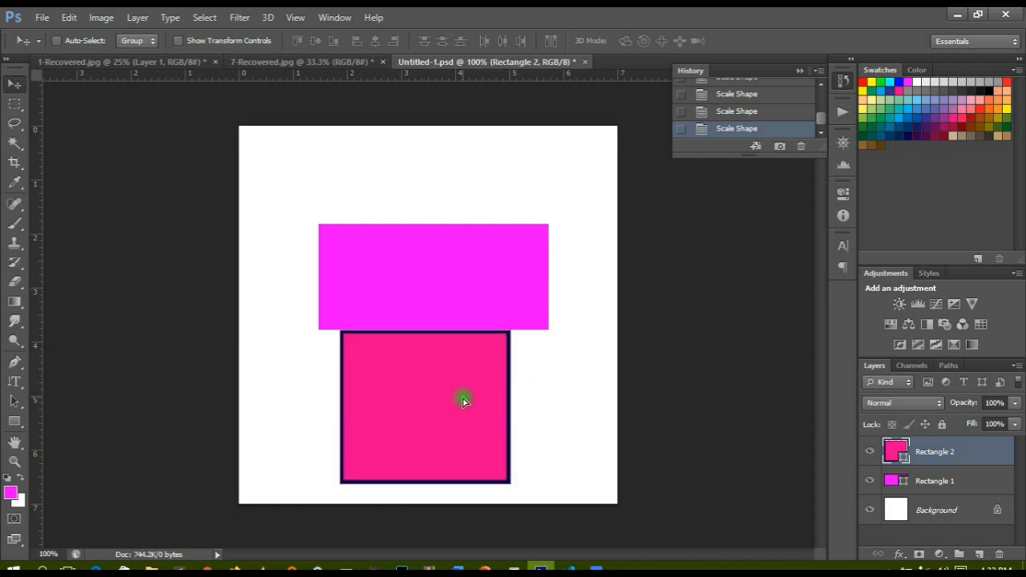
Step: Link the pink shape's width and height and scale it down proportionally to 219 by 197 px
click(12, 420)
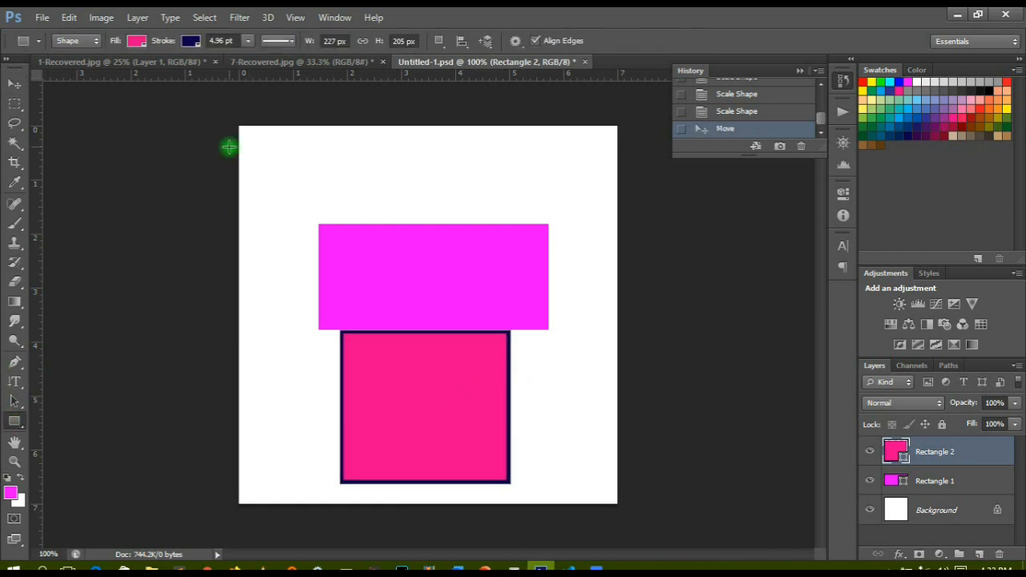
click(363, 43)
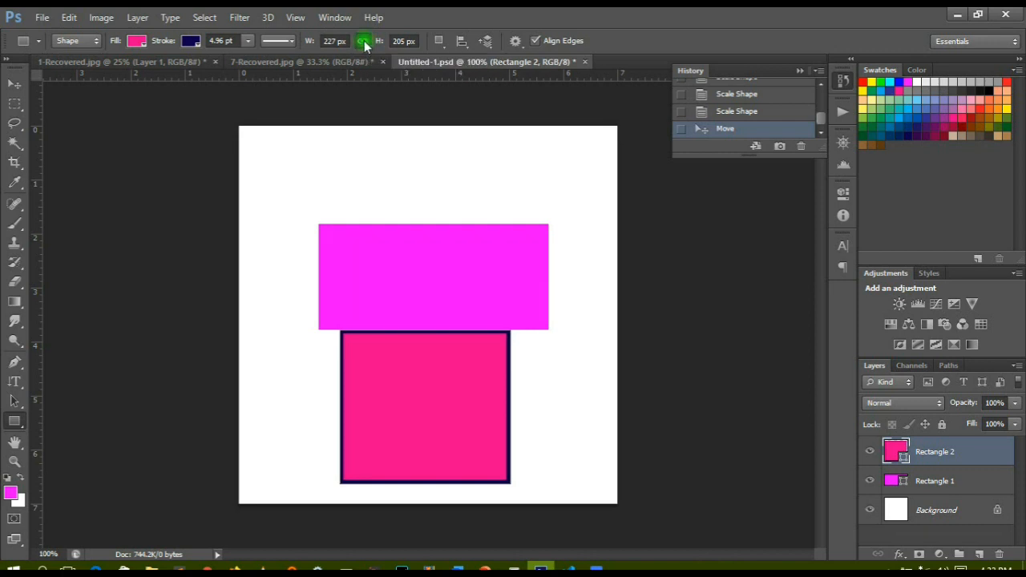
mouse_move(304, 44)
mouse_down()
mouse_move(322, 44)
mouse_move(297, 40)
mouse_up()
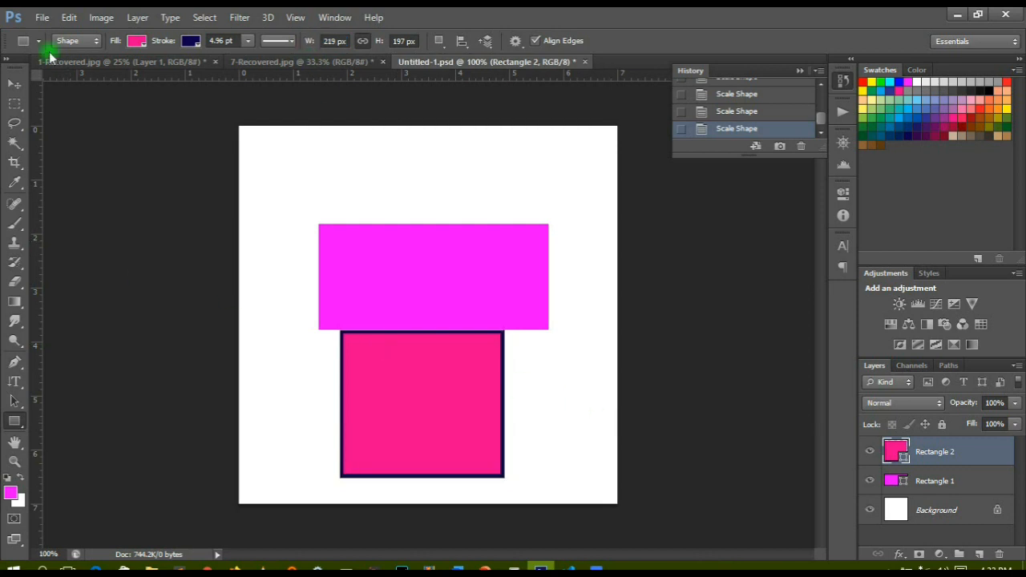
Step: Draw a rounded rectangle freehand in the upper part of the canvas
click(19, 85)
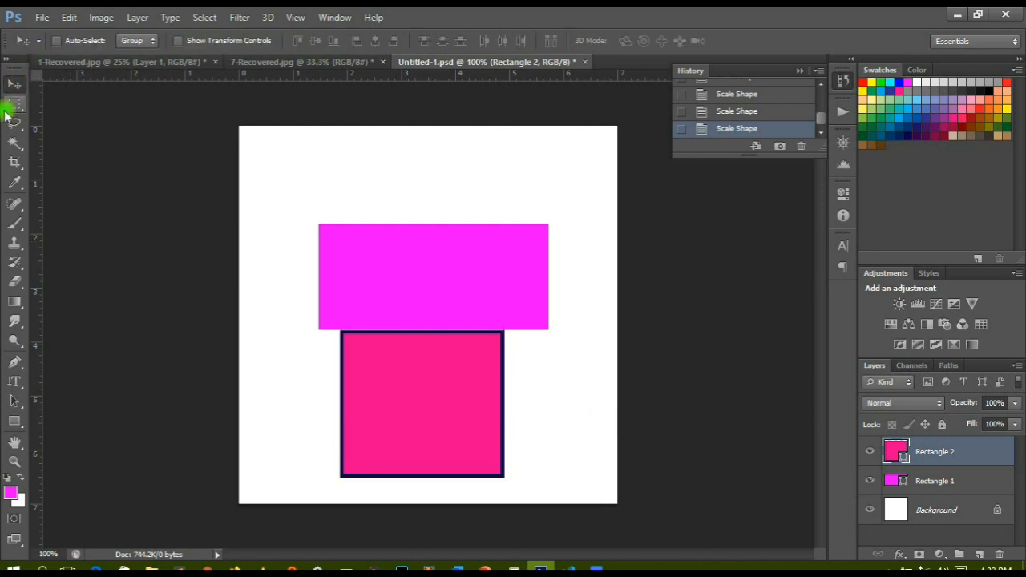
drag(13, 422, 80, 431)
drag(297, 168, 458, 267)
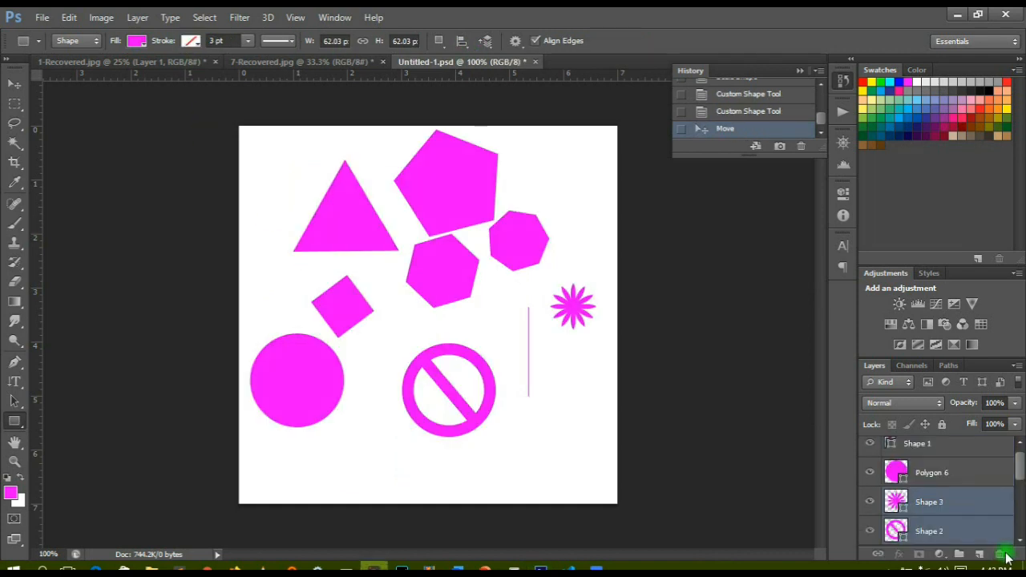
Step: Delete the Shape 2 and Shape 3 layers and the Polygon 1 through Polygon 5 layers
key(ctrl+bracketright)
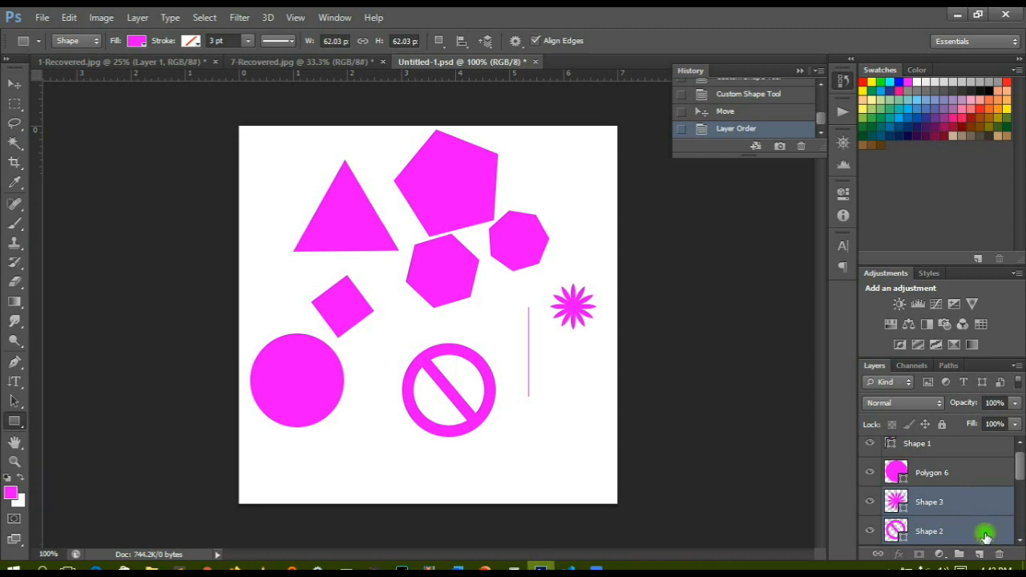
drag(979, 532, 999, 554)
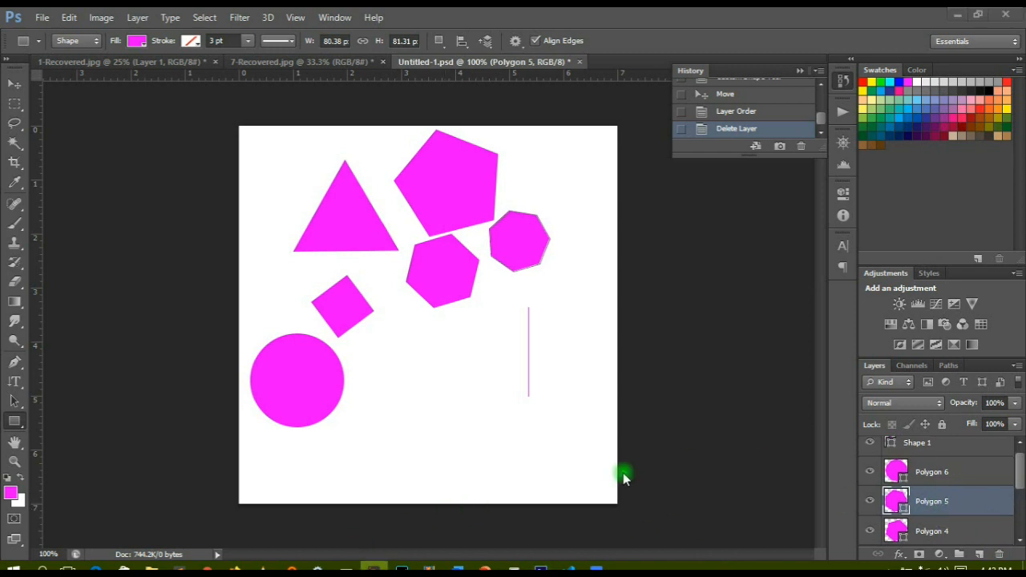
scroll(966, 521, down, 3)
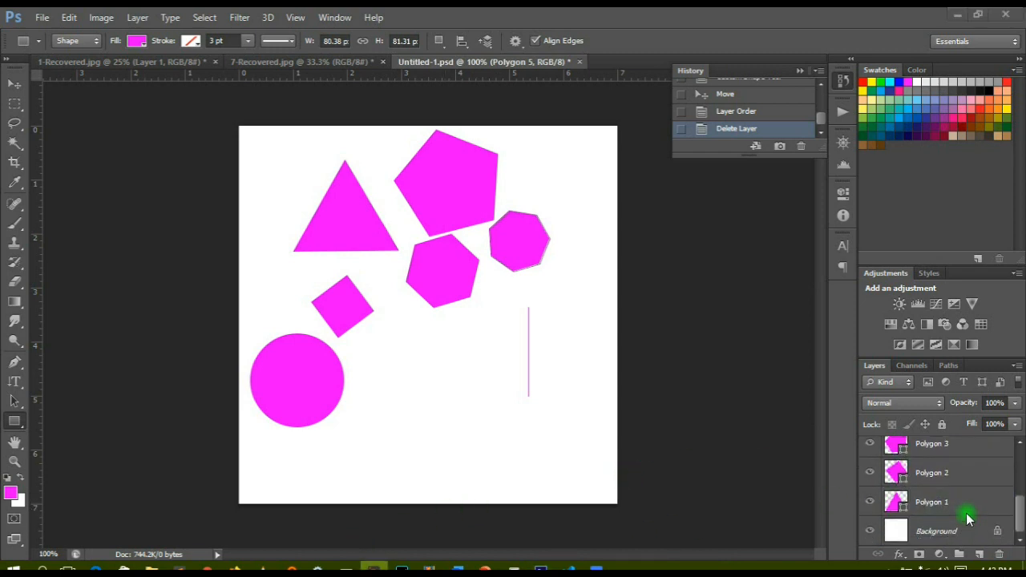
scroll(949, 481, up, 3)
scroll(942, 517, down, 1)
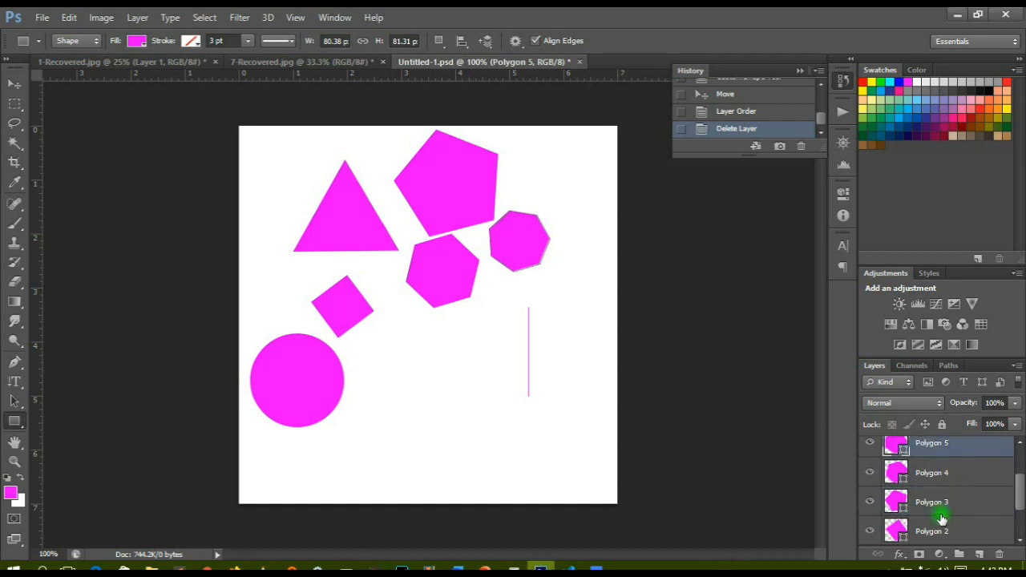
scroll(940, 520, down, 1)
shift+click(938, 516)
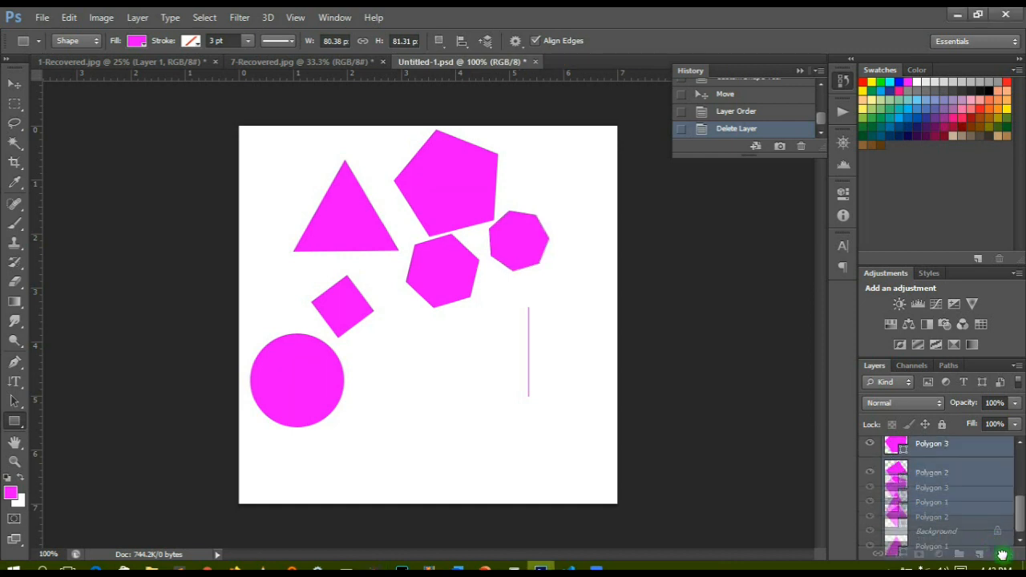
click(997, 553)
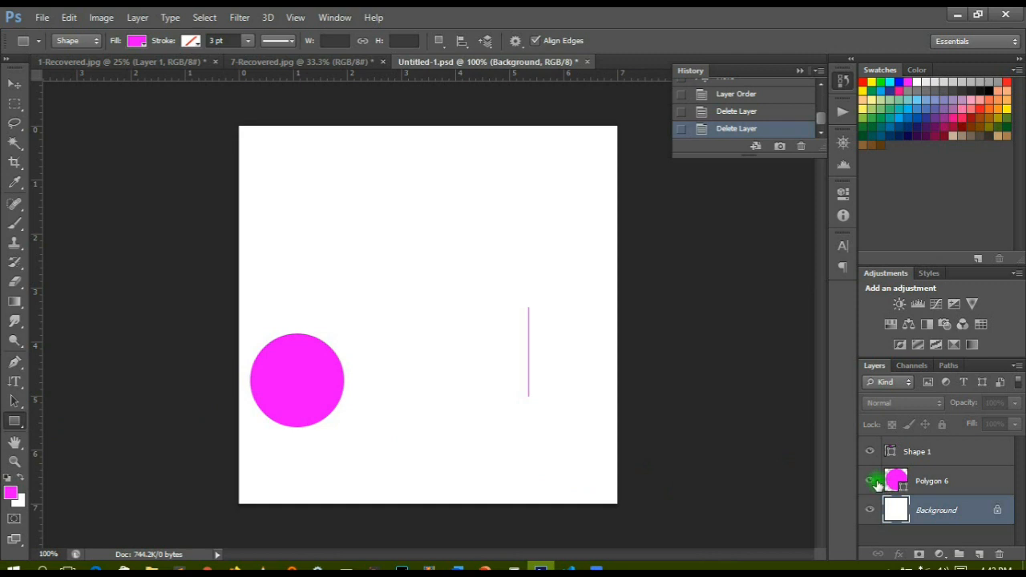
Step: Draw a circle about 202 px wide with the Ellipse tool and move it toward the canvas's upper-left corner
click(16, 423)
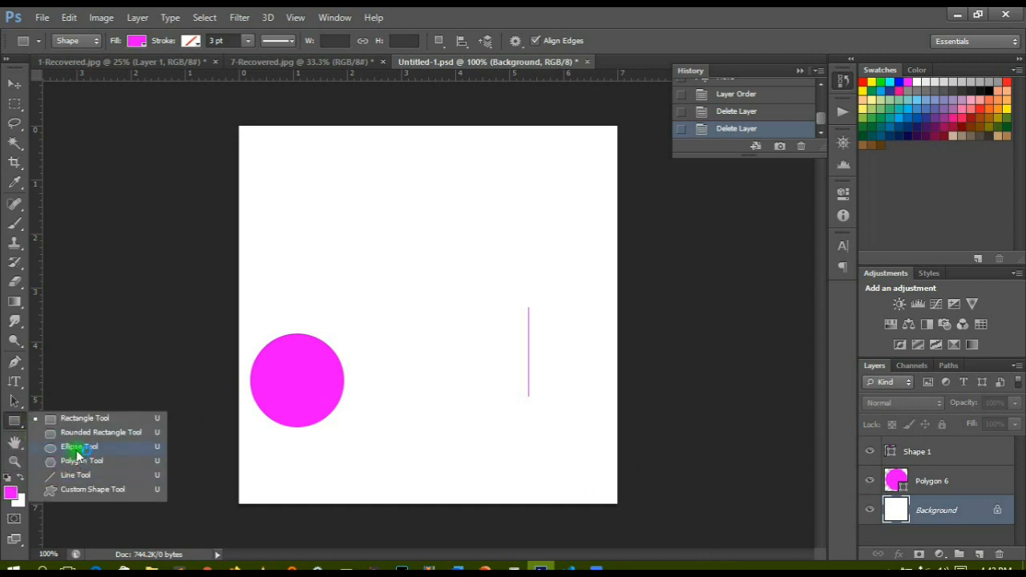
click(69, 449)
drag(302, 161, 459, 312)
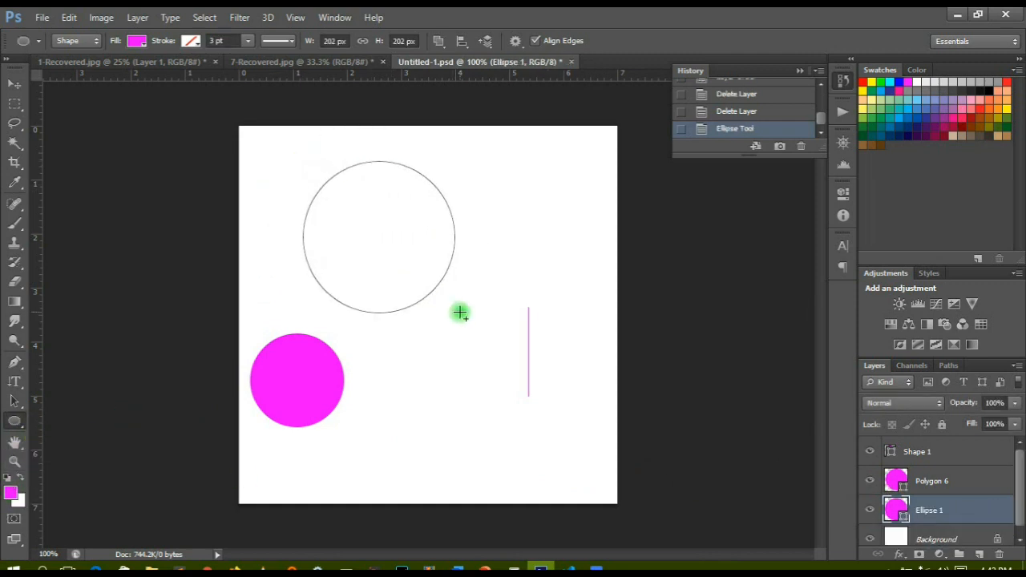
click(8, 90)
drag(331, 210, 295, 187)
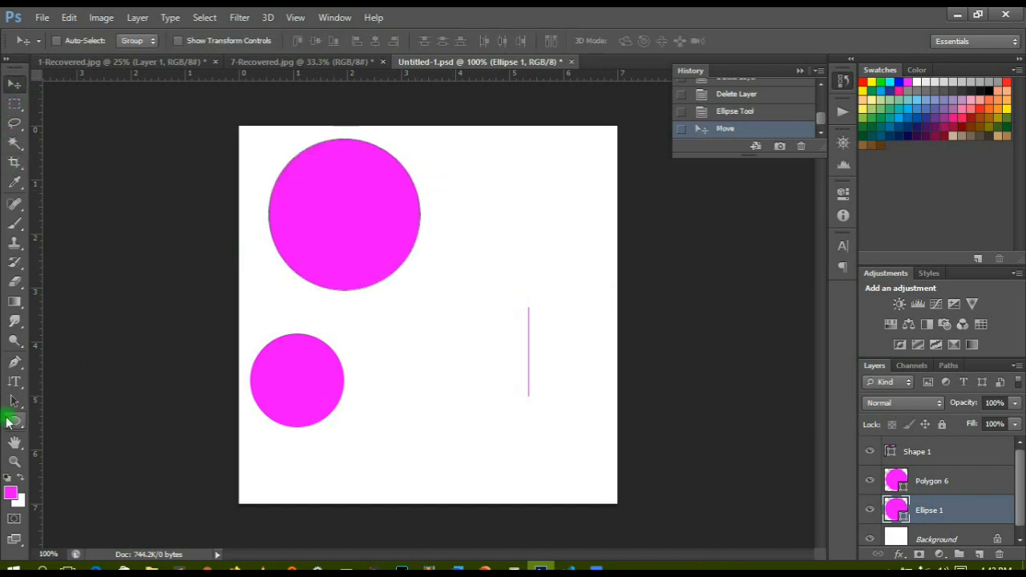
Step: Draw a larger square beside the big circle and a smaller square below it with the Rectangle tool
click(8, 420)
click(54, 418)
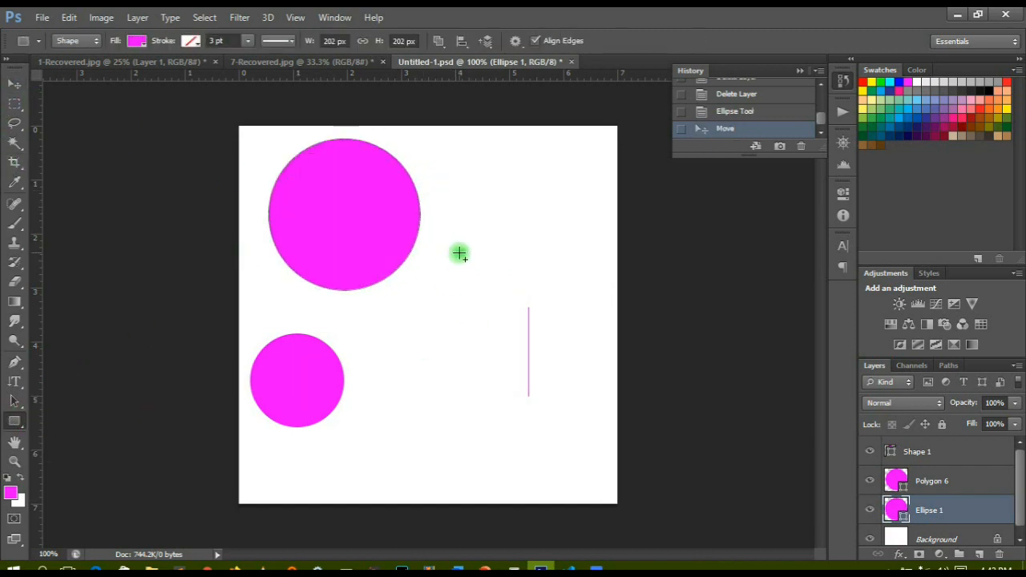
drag(453, 191, 568, 305)
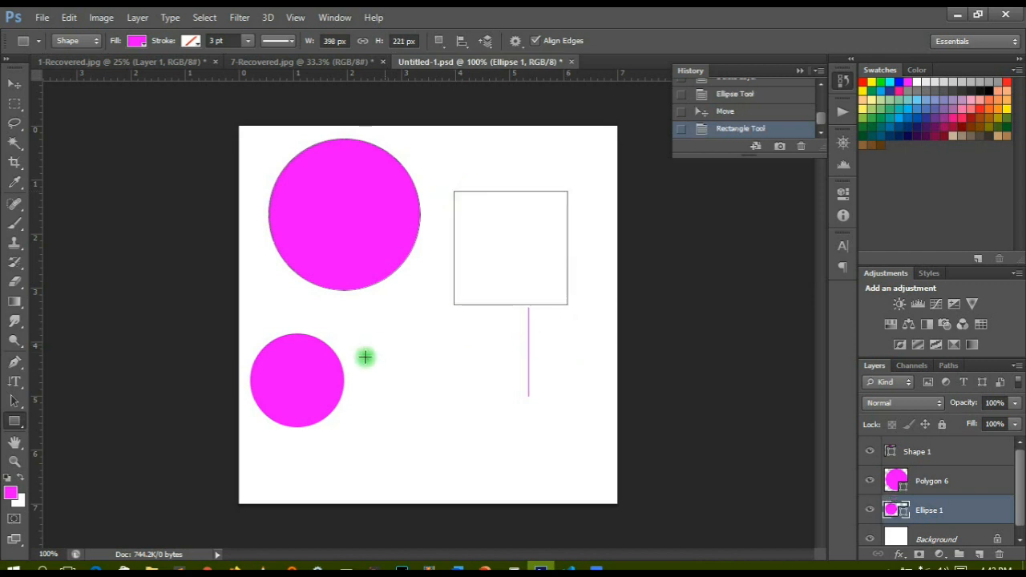
drag(448, 379, 513, 443)
Step: Delete the Polygon 6 and Ellipse 1 layers
scroll(977, 490, down, 1)
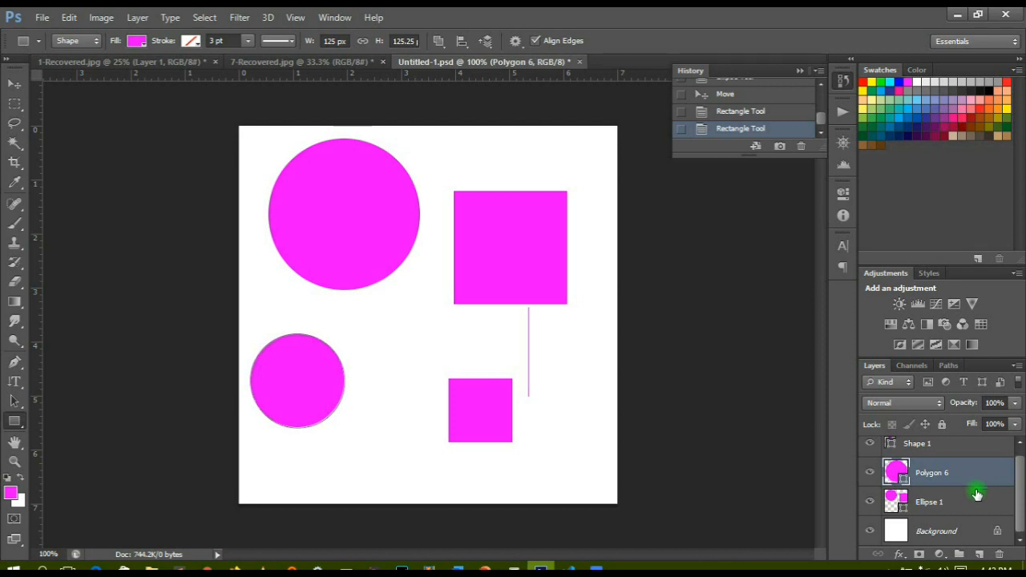
shift+click(974, 500)
drag(960, 473, 1000, 553)
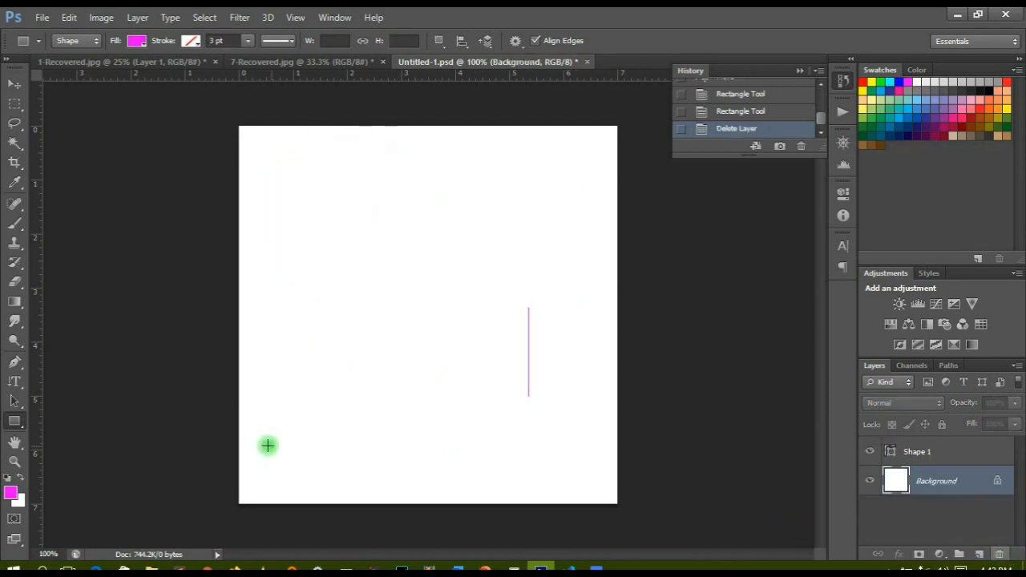
Step: Draw an ellipse about 101 px wide and 125 px high in the upper part of the canvas with the Ellipse tool
right_click(14, 421)
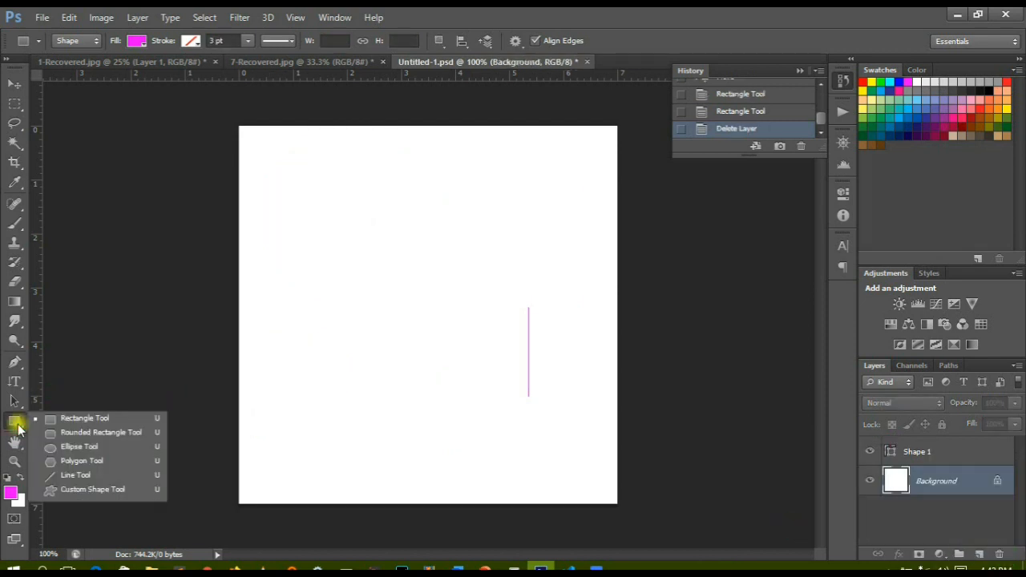
click(68, 447)
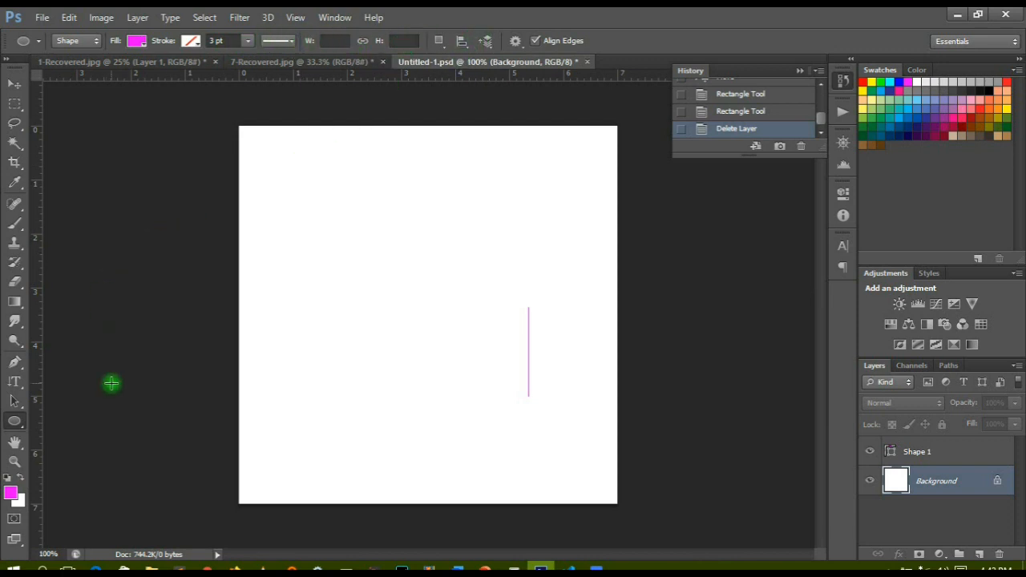
click(15, 422)
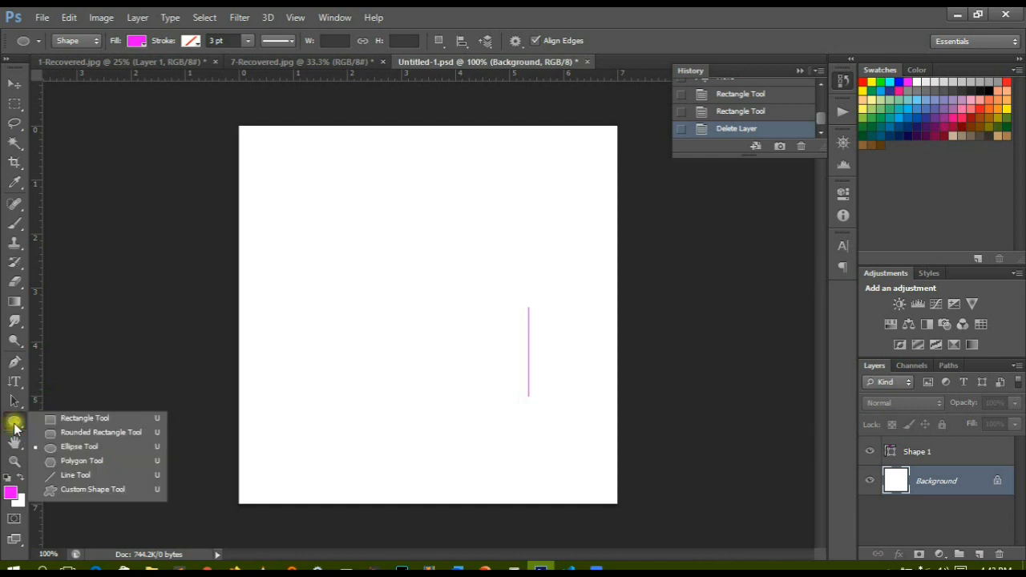
click(76, 447)
drag(331, 219, 408, 313)
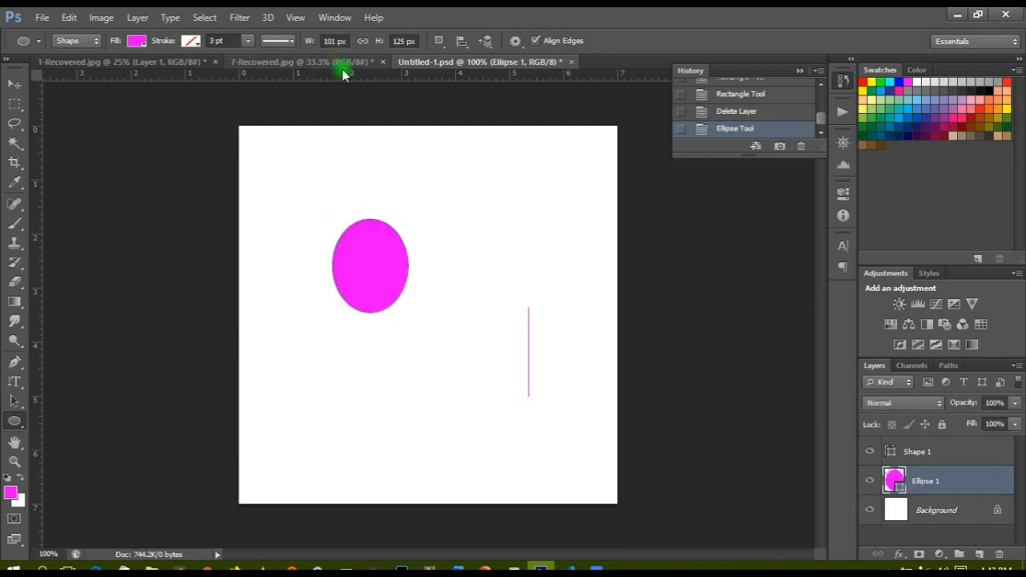
Step: Scale the ellipse up to about 276 by 269 px, linking its width and height, and delete the Ellipse 1 layer
drag(308, 42, 392, 41)
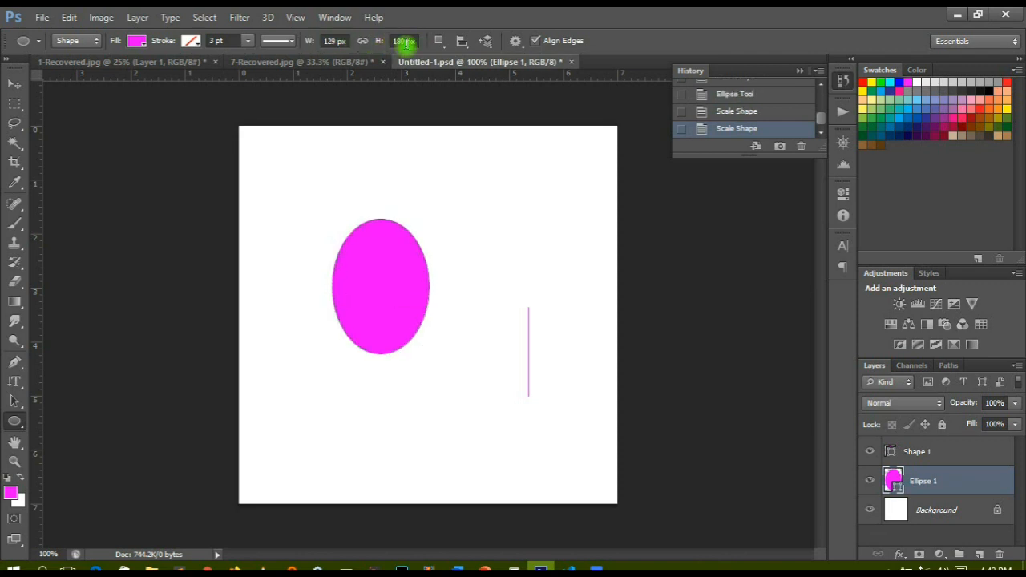
drag(310, 41, 391, 44)
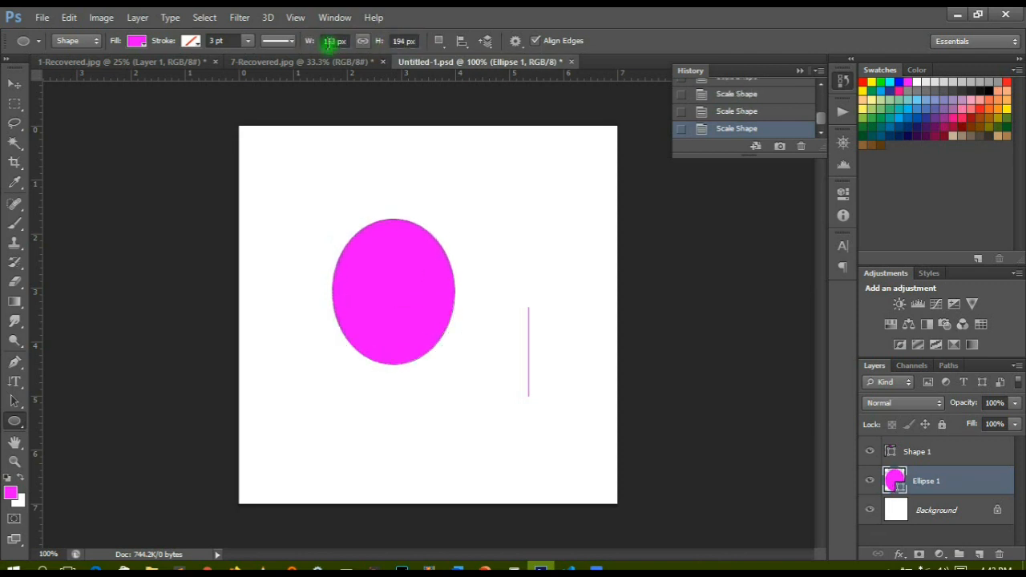
drag(315, 39, 385, 43)
click(362, 41)
click(333, 41)
mouse_move(313, 44)
mouse_down()
mouse_move(332, 41)
mouse_move(310, 41)
mouse_move(323, 41)
mouse_move(318, 48)
mouse_up()
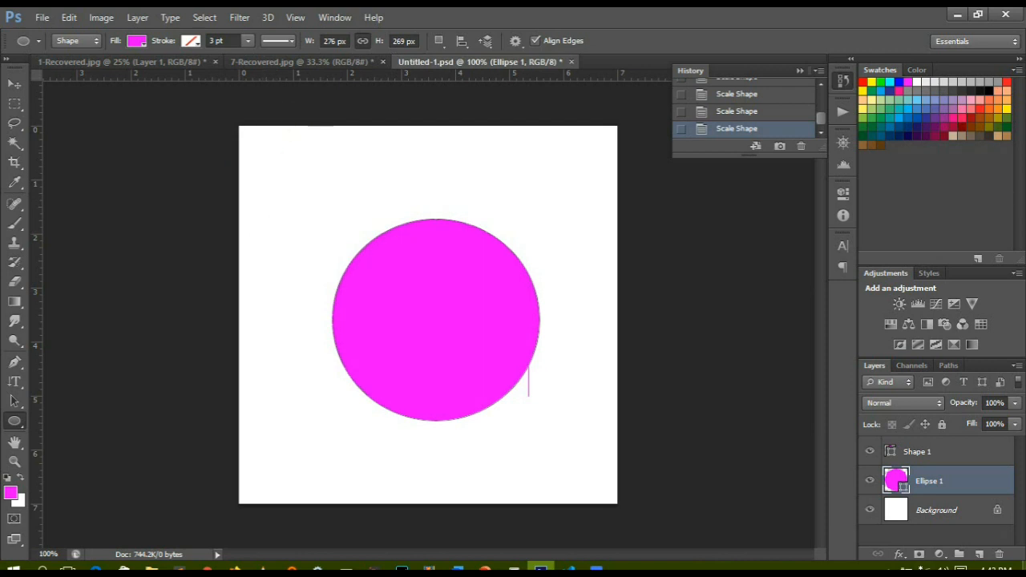
drag(979, 501, 999, 553)
Step: Draw two triangles near the canvas's upper edge with the Polygon tool set to 3 sides, the second about 58 by 54 px
click(18, 431)
click(61, 463)
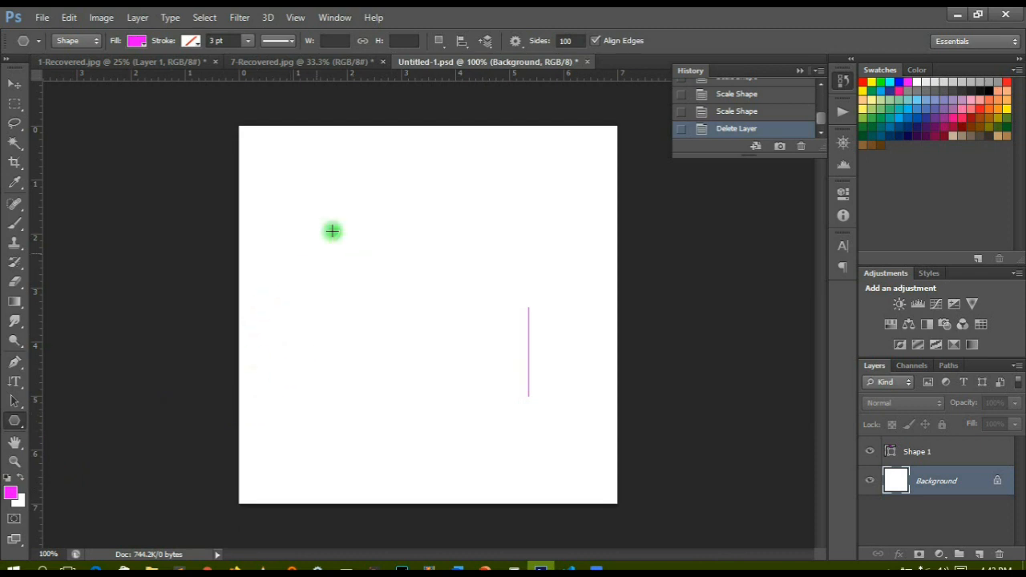
click(571, 41)
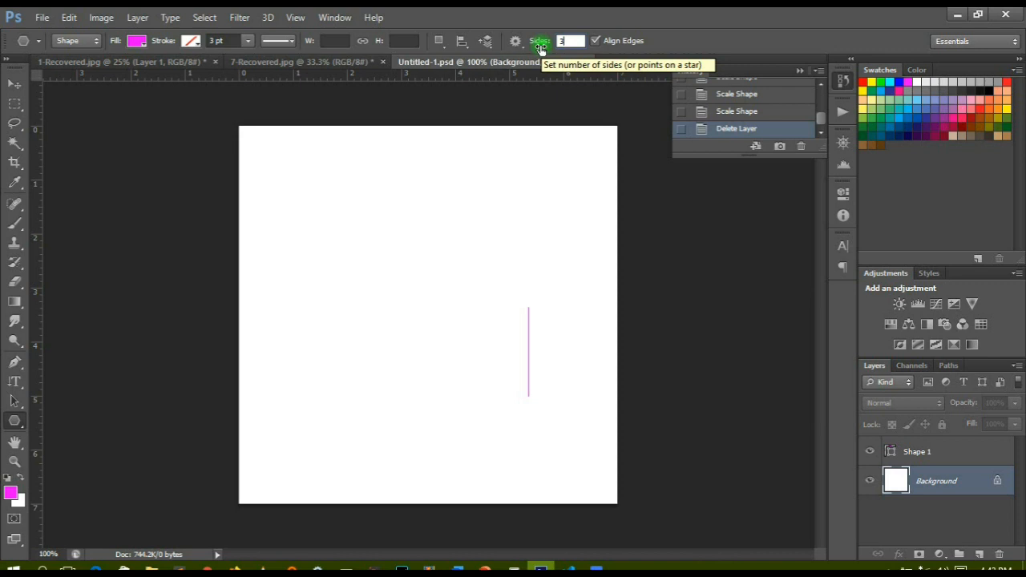
key(Return)
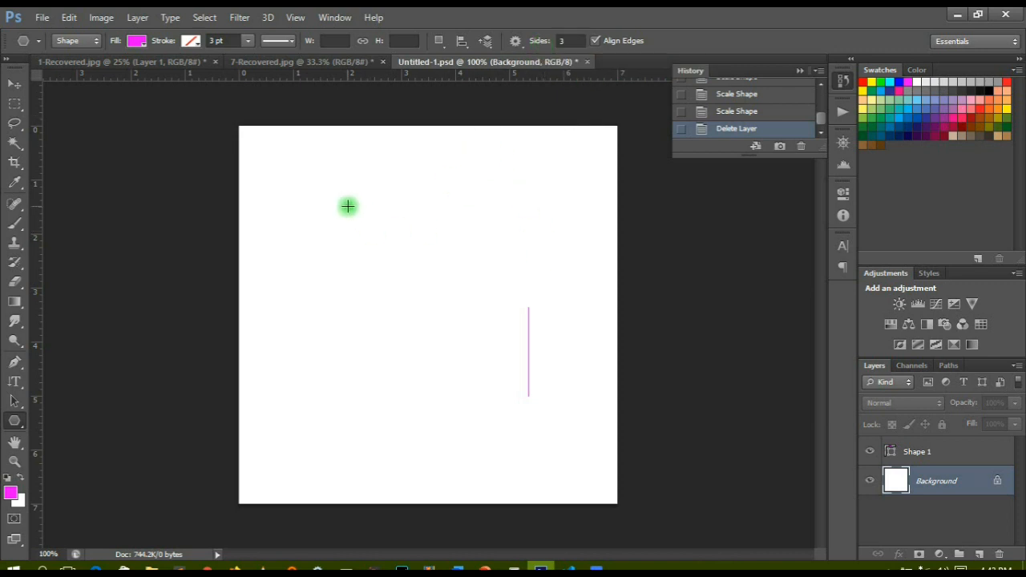
drag(338, 186, 366, 213)
drag(403, 160, 427, 167)
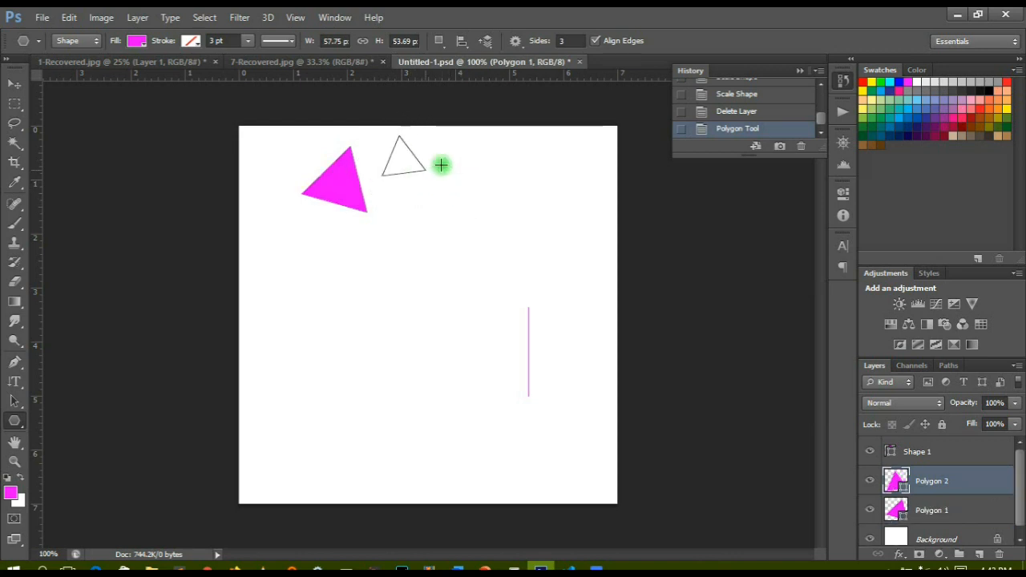
Step: Set the polygon sides to 4 and draw a square about 110 px wide below the larger triangle
double_click(566, 40)
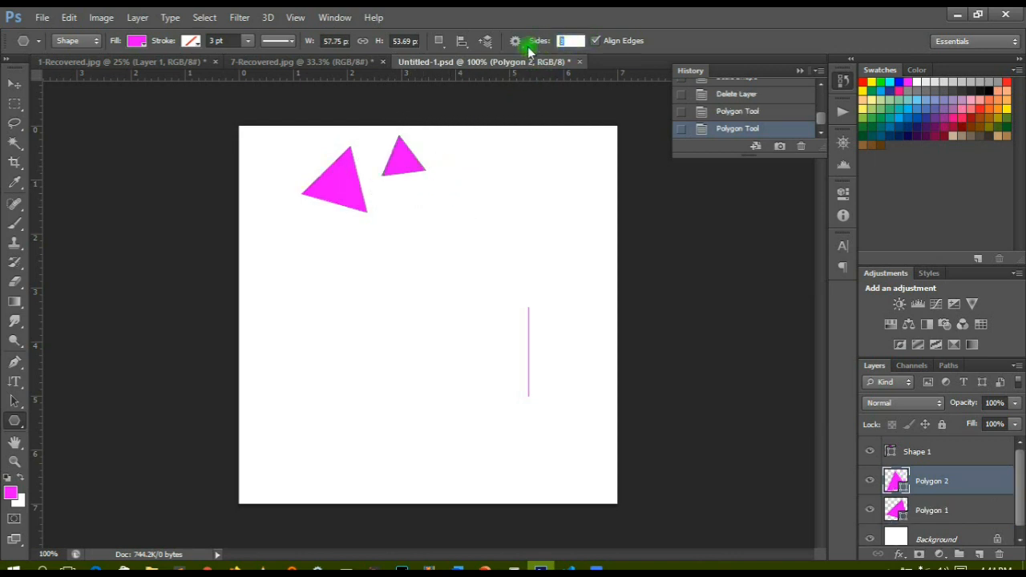
text(4)
key(Return)
drag(293, 246, 335, 287)
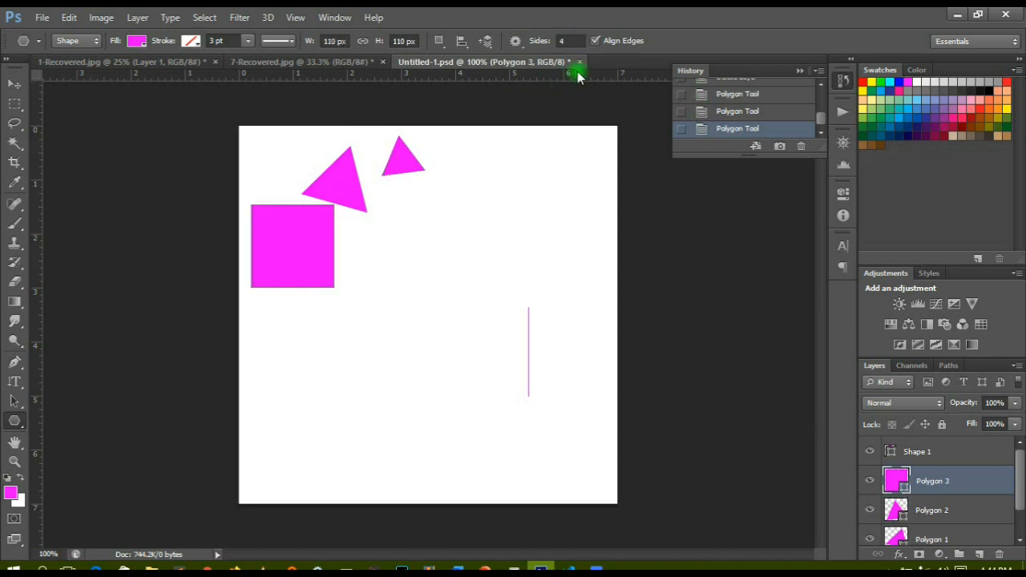
Step: Draw a 5-sided polygon about 135 px wide near the canvas's upper edge and a 6-sided one about 90 px wide below it
double_click(564, 42)
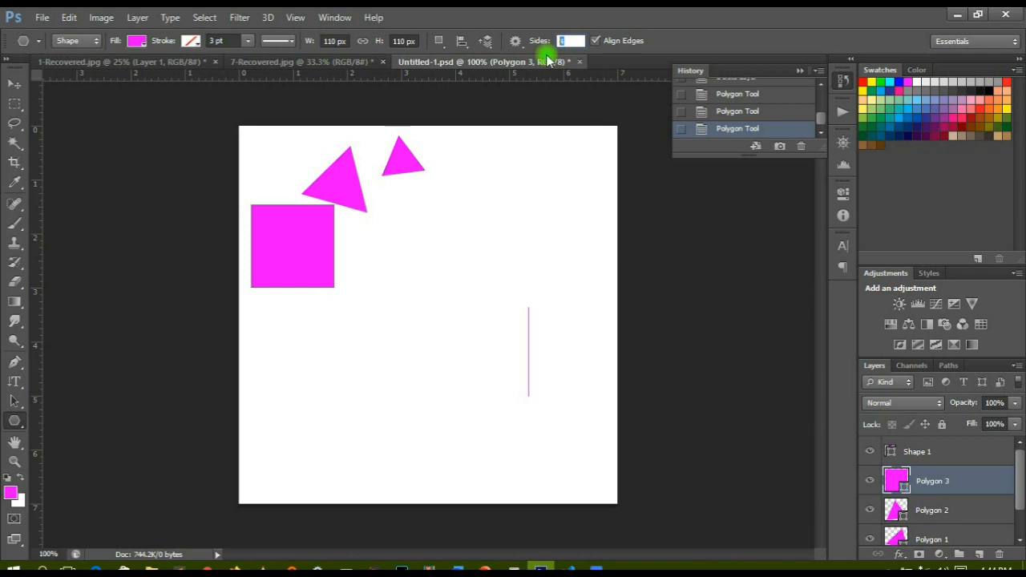
drag(457, 168, 504, 210)
double_click(565, 42)
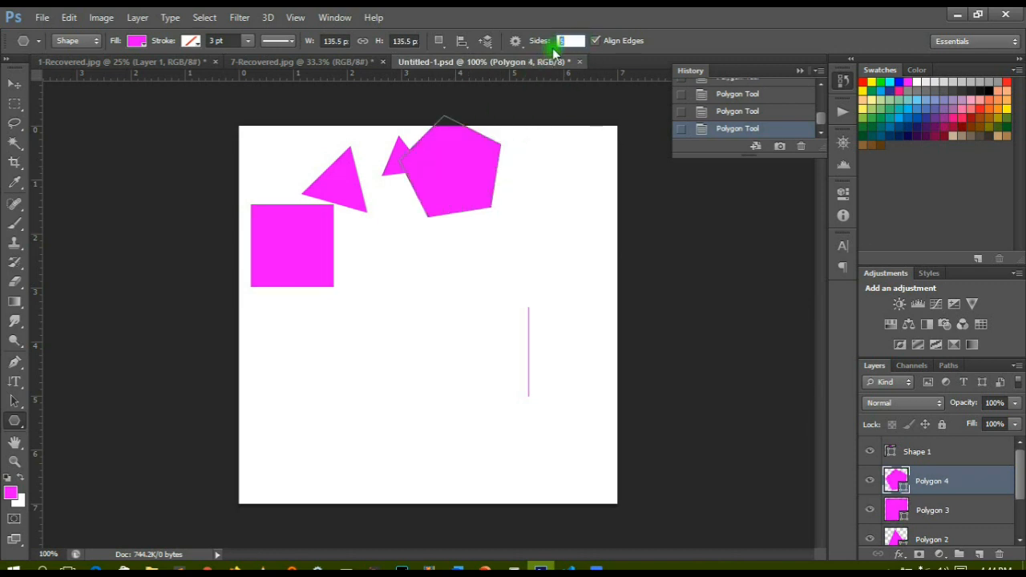
text(6)
drag(513, 217, 538, 255)
Step: Draw a 7-sided polygon about 104 px wide mid-canvas and a 100-sided one about 147 px wide below the square
double_click(564, 41)
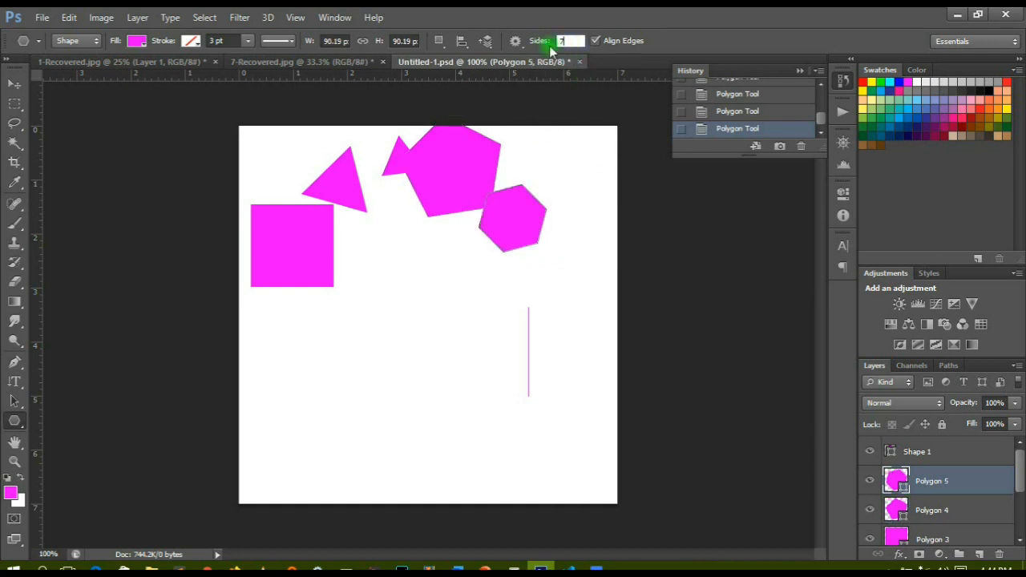
drag(403, 254, 433, 282)
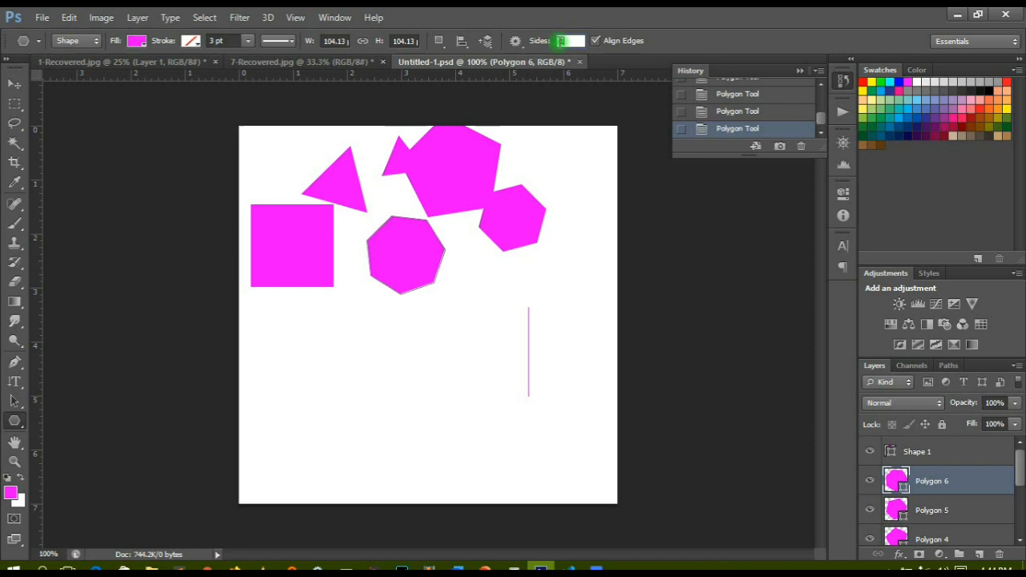
drag(314, 379, 345, 396)
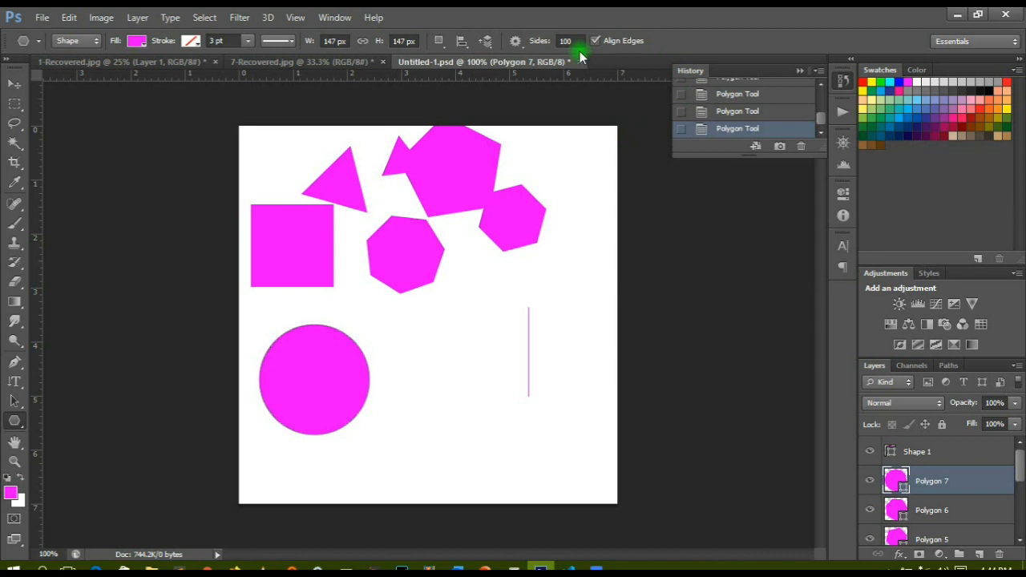
drag(579, 43, 557, 43)
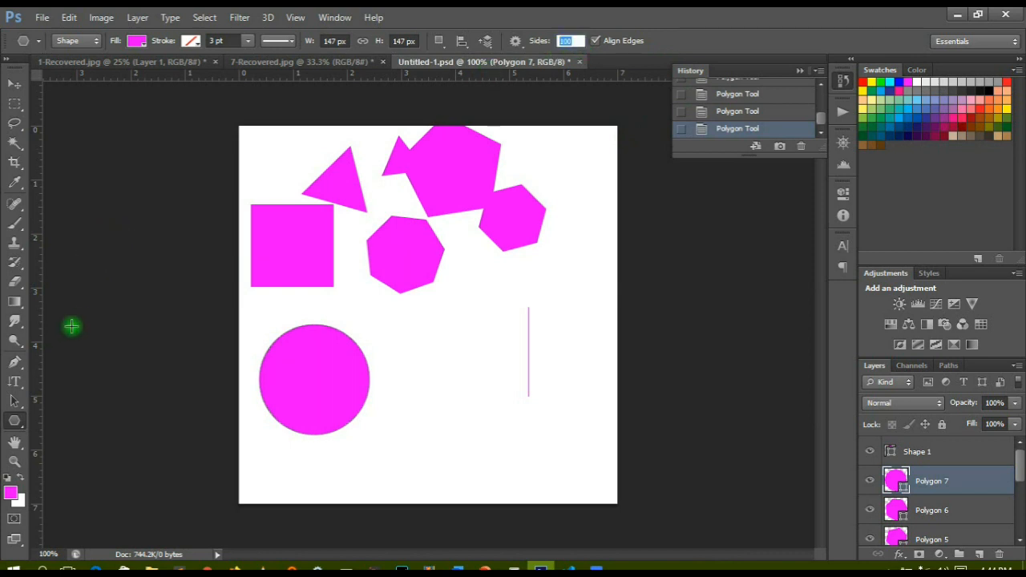
Step: Draw three vertical lines beside the existing line with the Line tool at 1 px weight, the first about 202 px and the last about 193 px tall
click(16, 423)
click(76, 474)
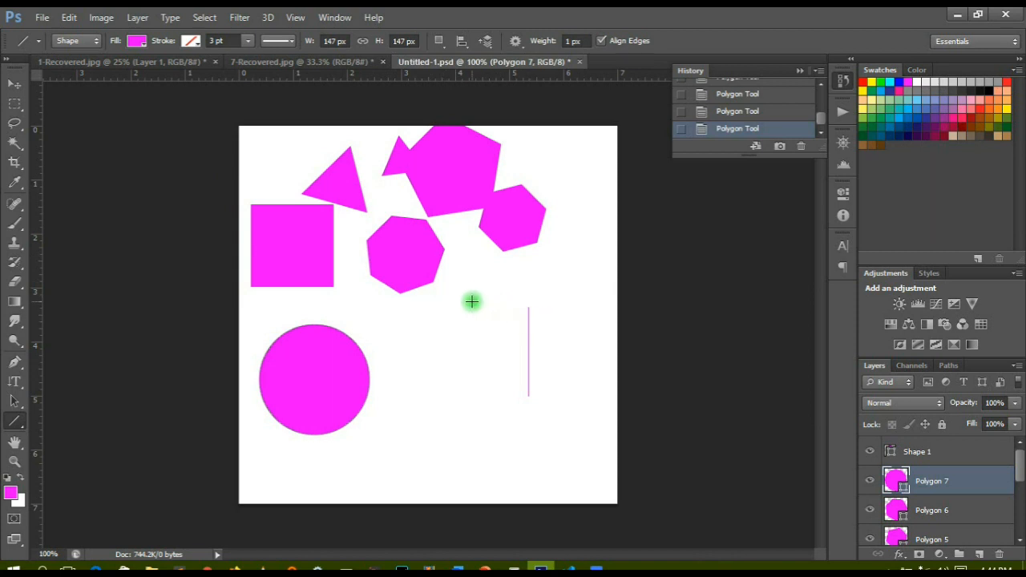
drag(469, 296, 466, 438)
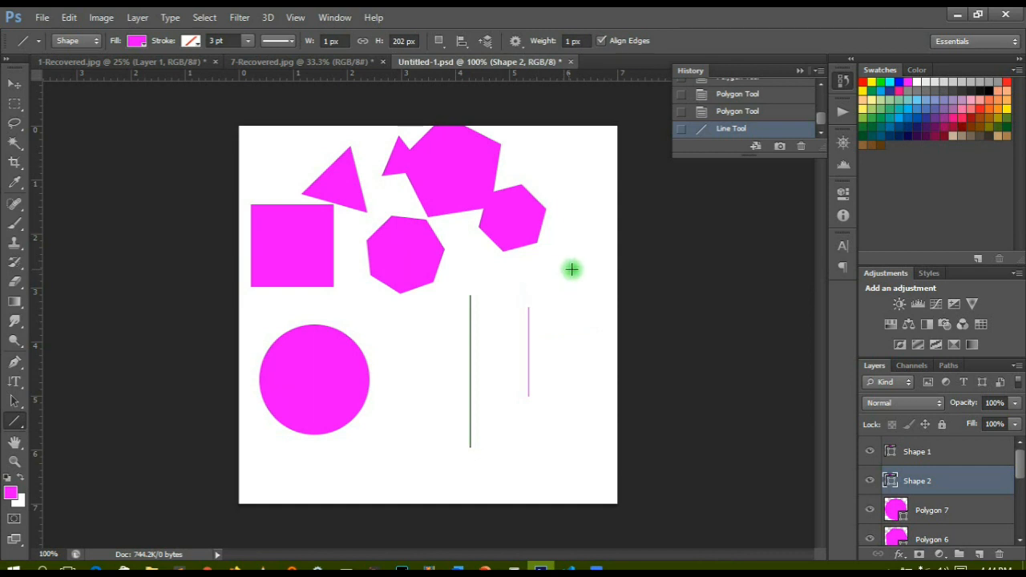
drag(583, 262, 580, 416)
drag(552, 273, 552, 416)
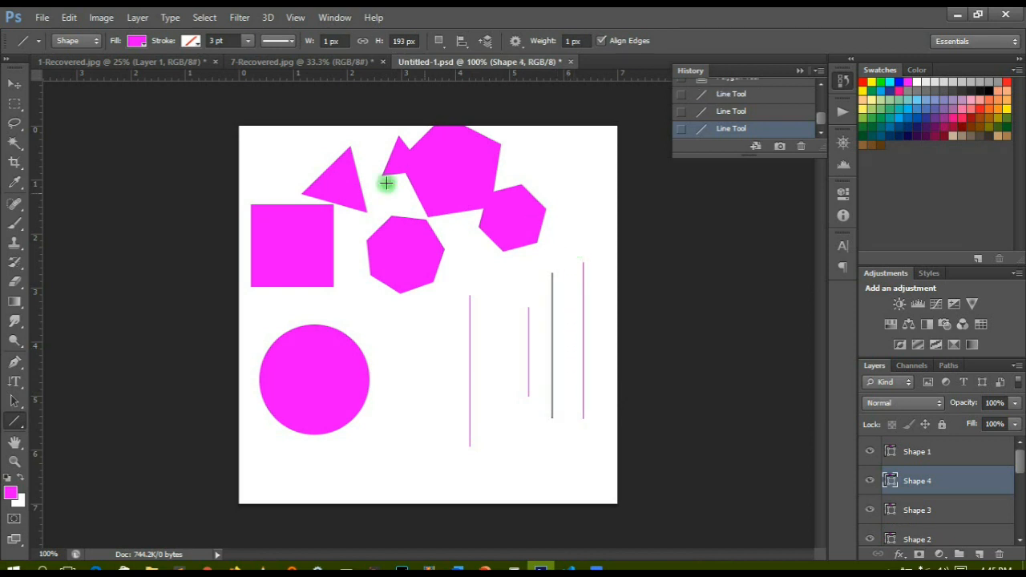
Step: Fill the Shape 4 line with dark navy blue and scale it to about 2 px wide and 277 px high
click(144, 44)
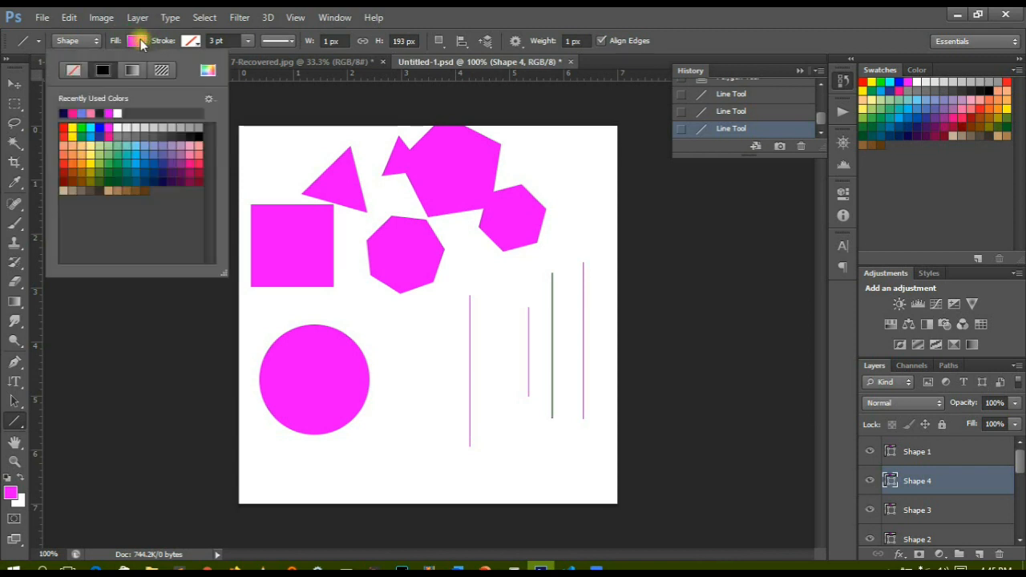
click(63, 113)
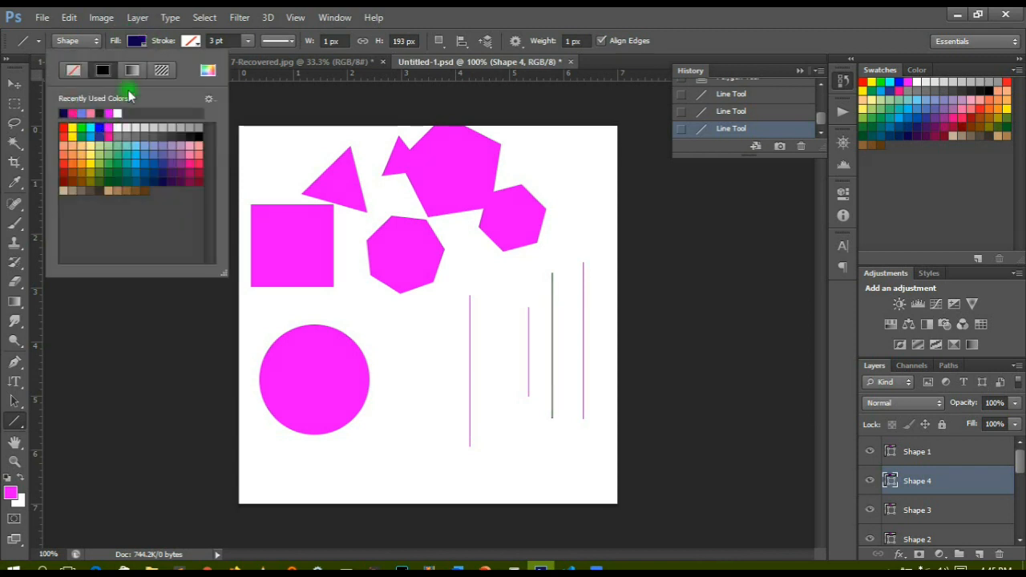
click(396, 13)
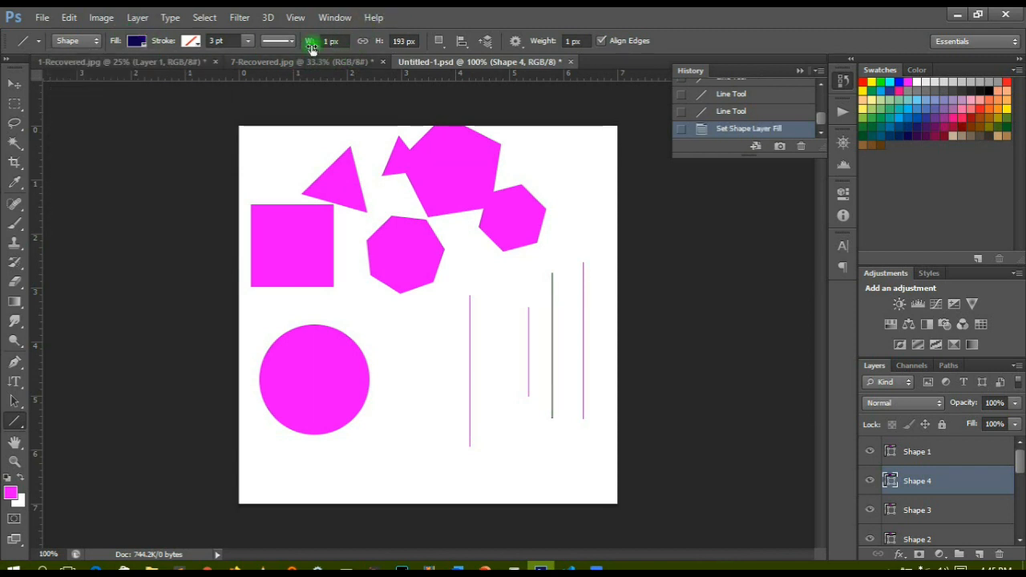
mouse_move(309, 44)
mouse_down()
mouse_move(324, 43)
mouse_move(310, 45)
mouse_up()
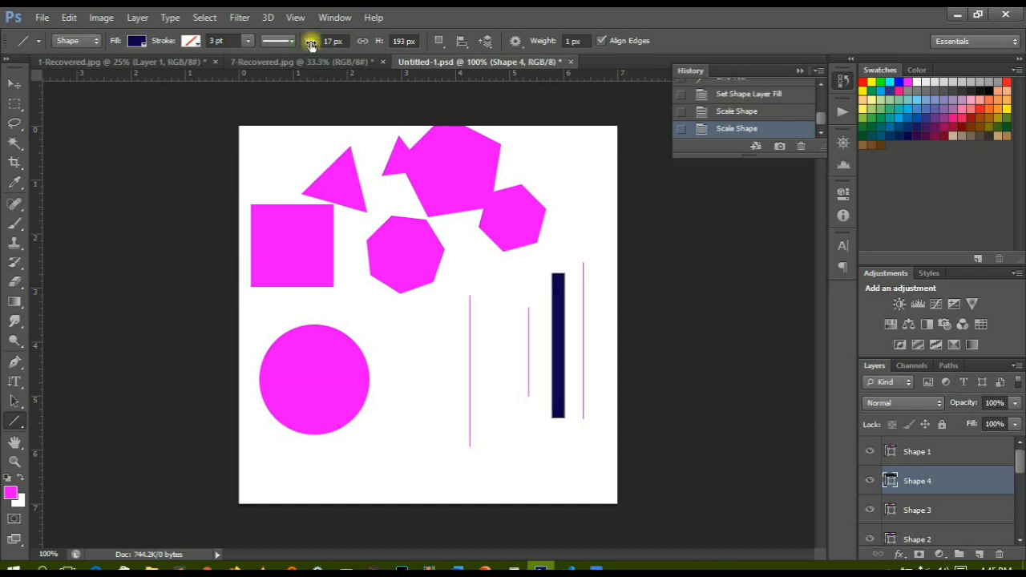
mouse_move(312, 42)
mouse_down()
mouse_move(329, 40)
mouse_move(305, 45)
mouse_up()
drag(378, 40, 393, 40)
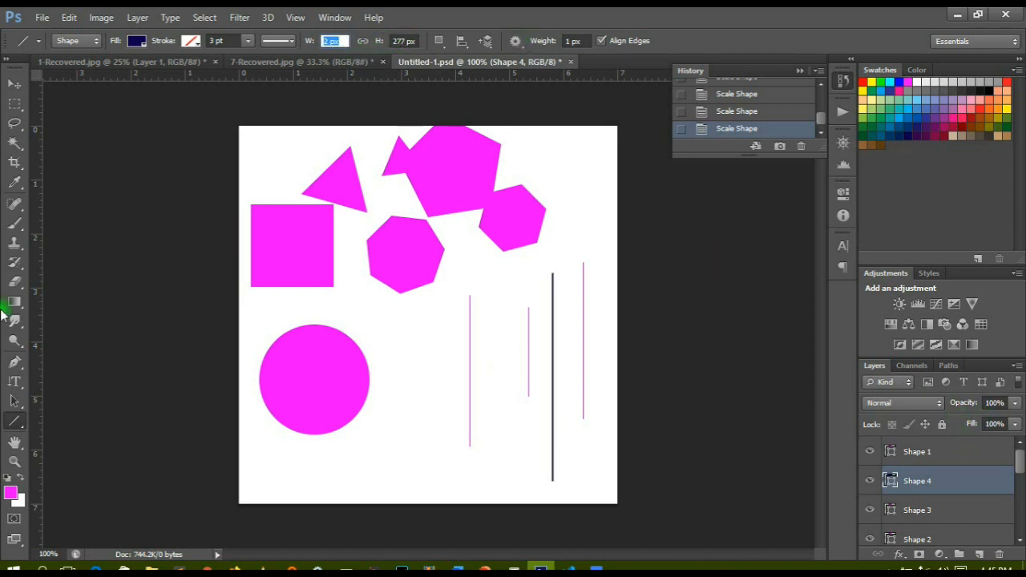
Step: Activate the Custom Shape tool and delete the Polygon 1 through Polygon 6 layers
drag(14, 419, 97, 486)
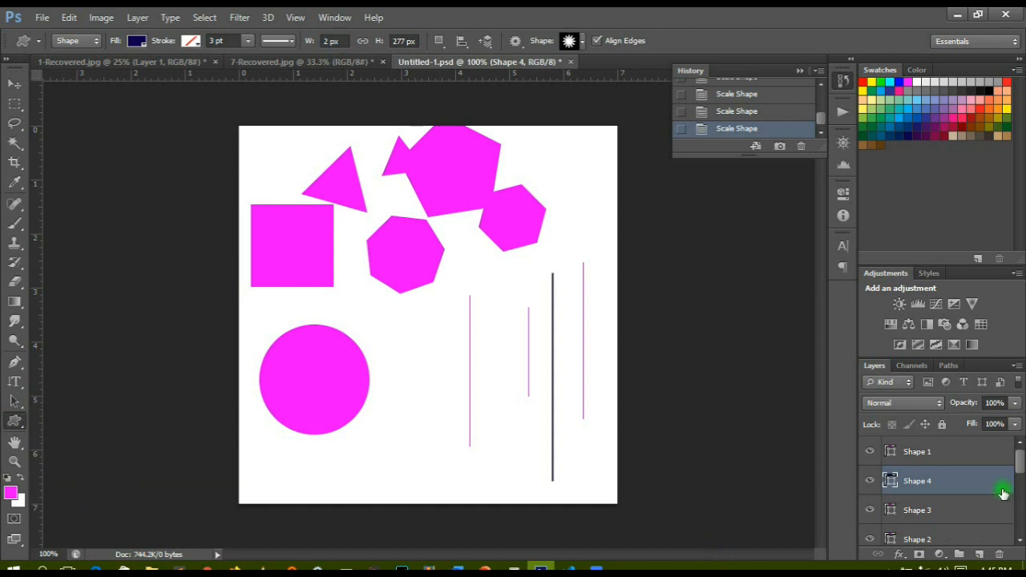
click(980, 455)
scroll(978, 476, down, 5)
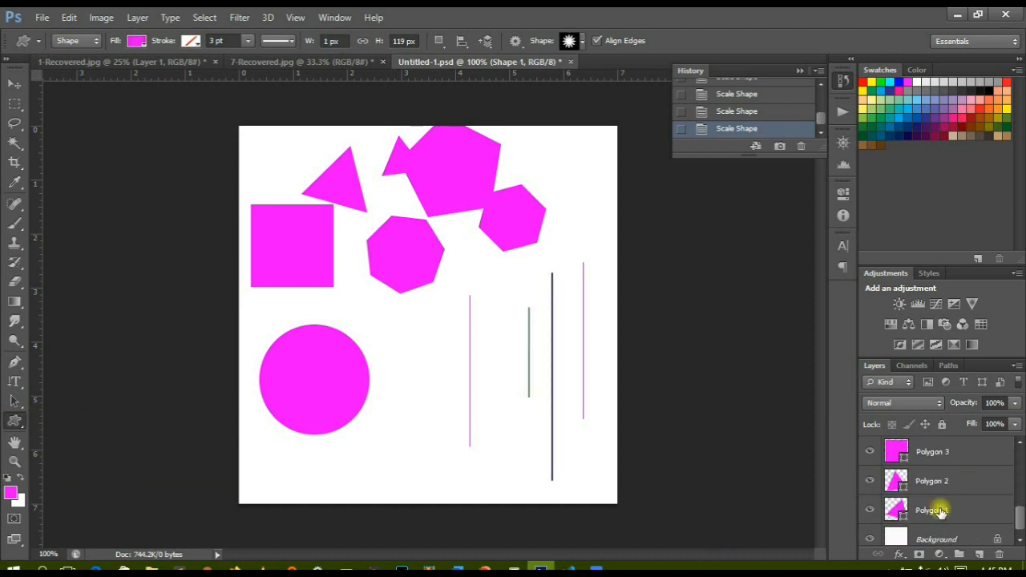
click(939, 510)
scroll(939, 498, up, 5)
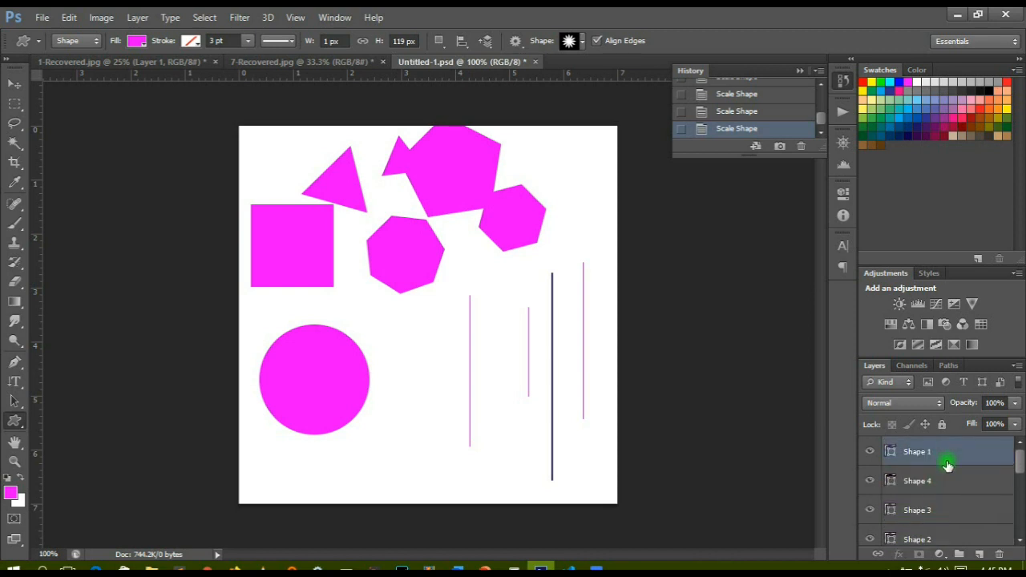
scroll(942, 505, down, 4)
shift+click(943, 499)
drag(943, 492, 991, 551)
scroll(956, 504, up, 2)
Step: Choose the light bulb custom shape and draw it about 69 by 121 px above the circle
click(582, 42)
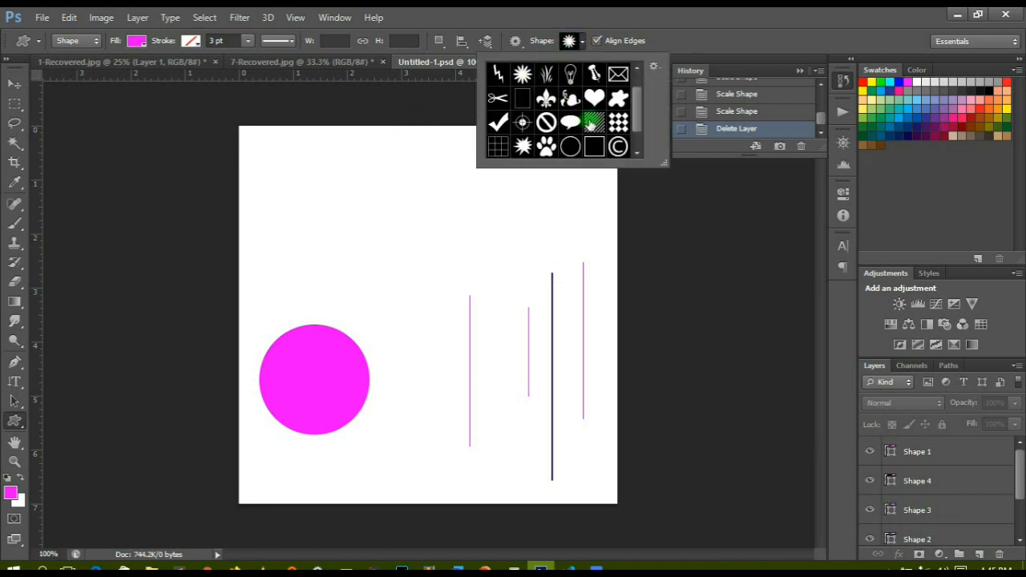
scroll(591, 124, down, 1)
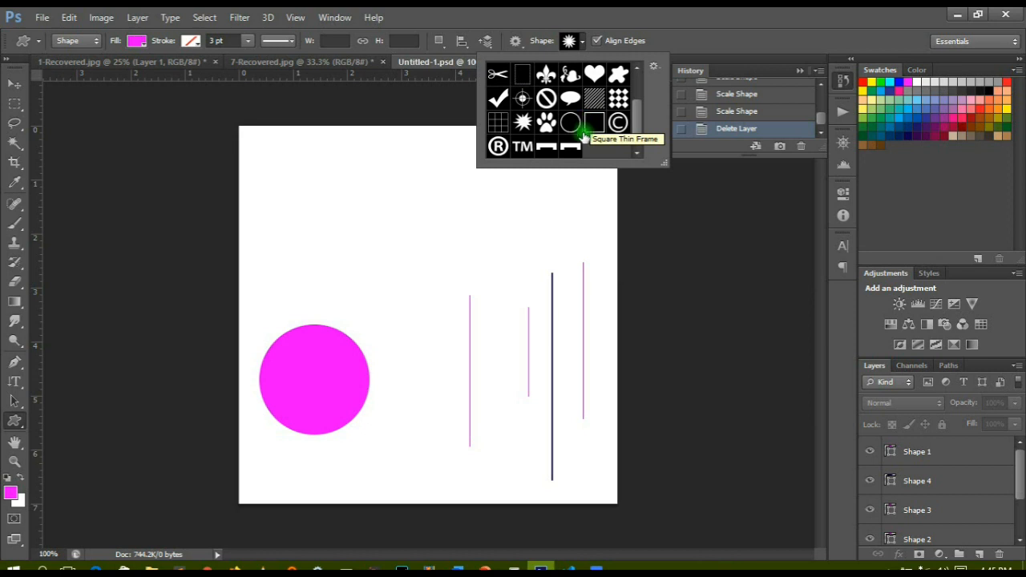
scroll(523, 113, up, 2)
scroll(526, 122, up, 1)
click(569, 97)
click(325, 166)
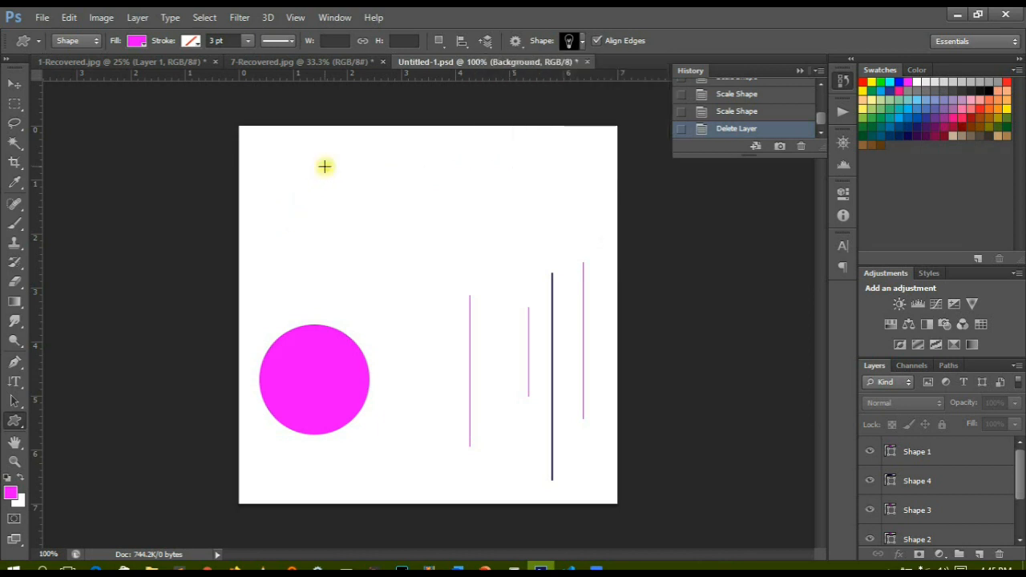
drag(325, 168, 377, 263)
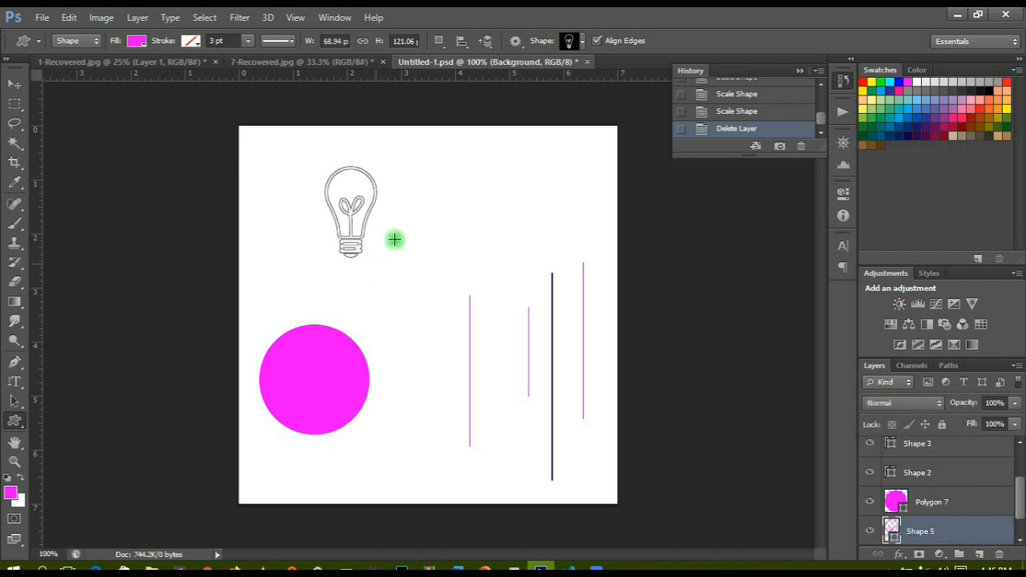
Step: Choose the heart custom shape and draw it about 95 by 83 px beside the light bulb
click(582, 40)
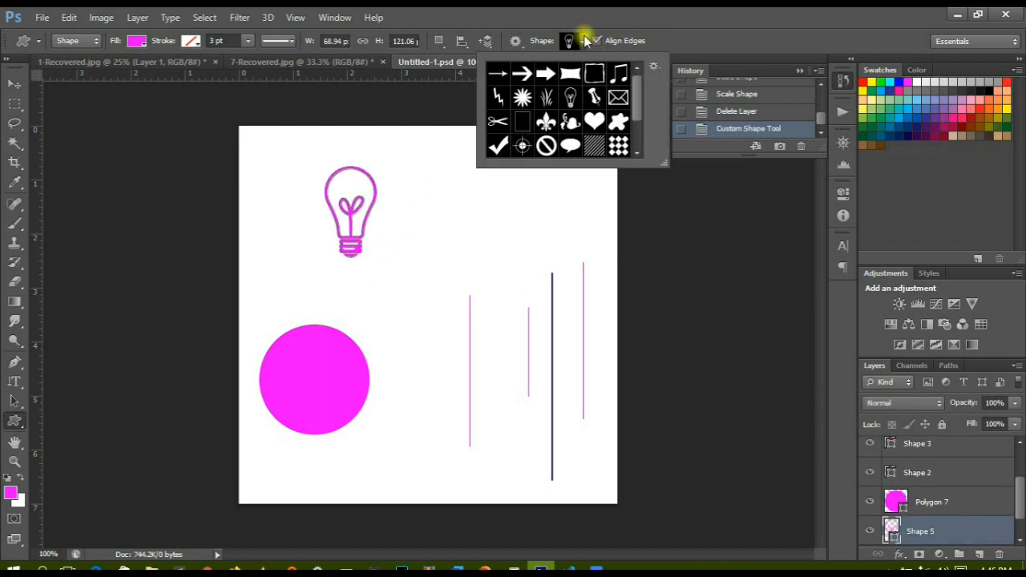
click(593, 125)
drag(419, 183, 488, 254)
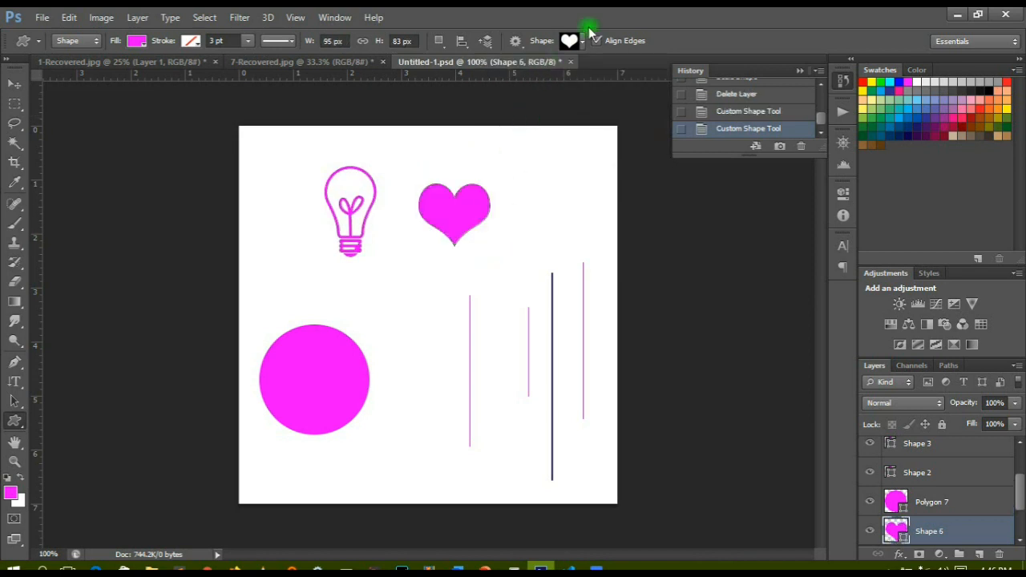
Step: Fill the heart with the recently used near-black color and give it a pink stroke
click(137, 41)
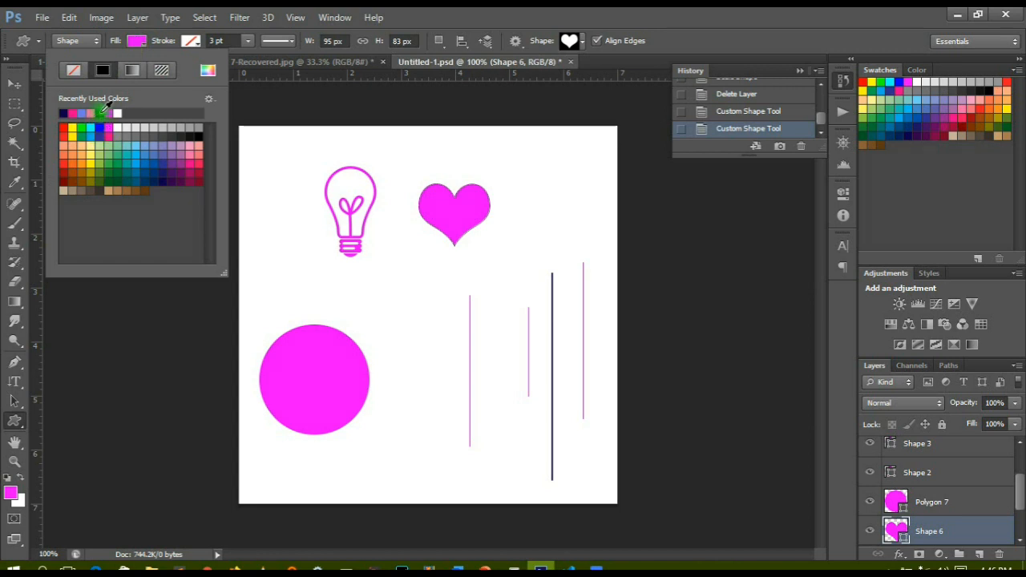
click(99, 113)
click(191, 41)
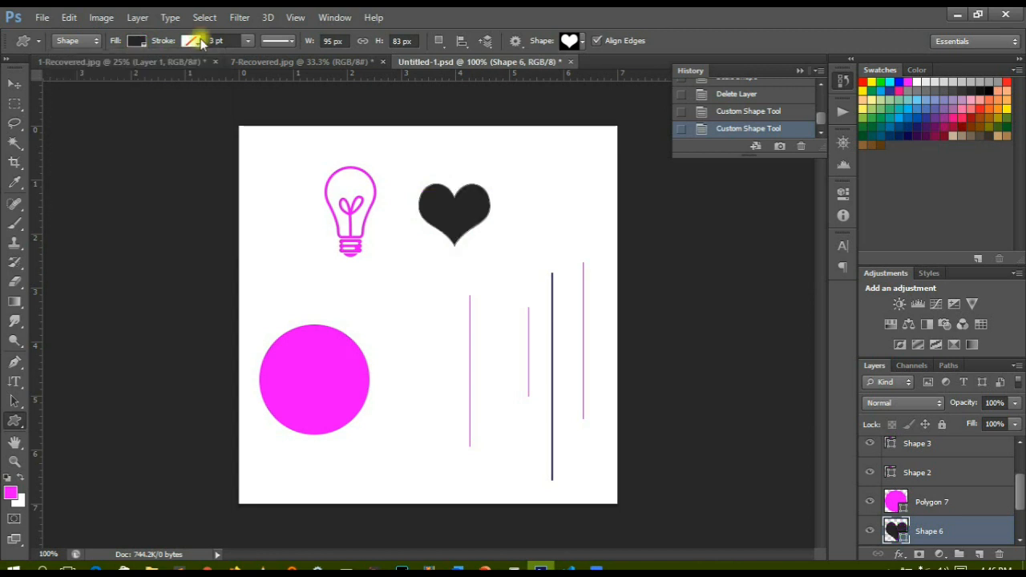
click(191, 41)
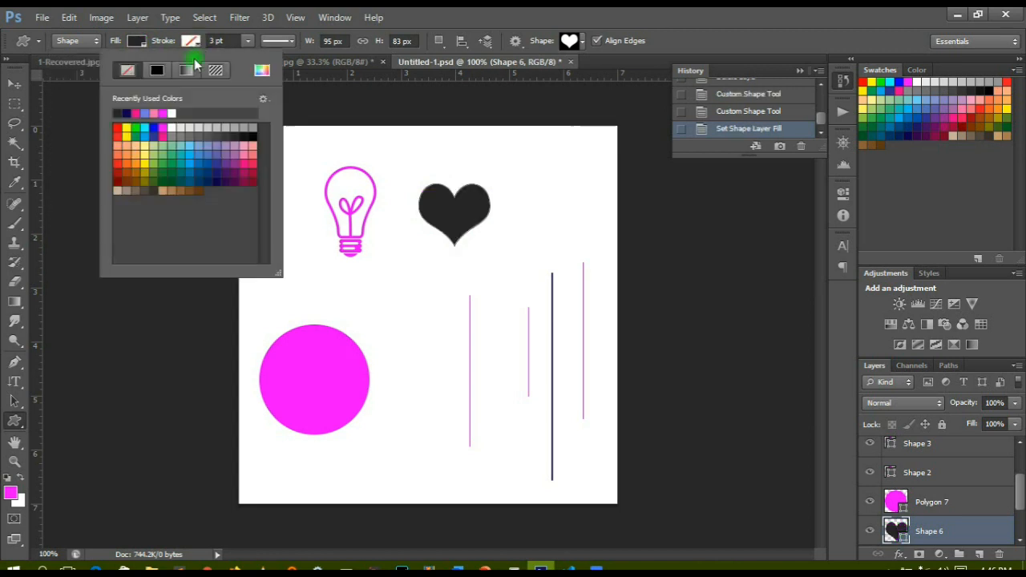
click(162, 113)
click(399, 15)
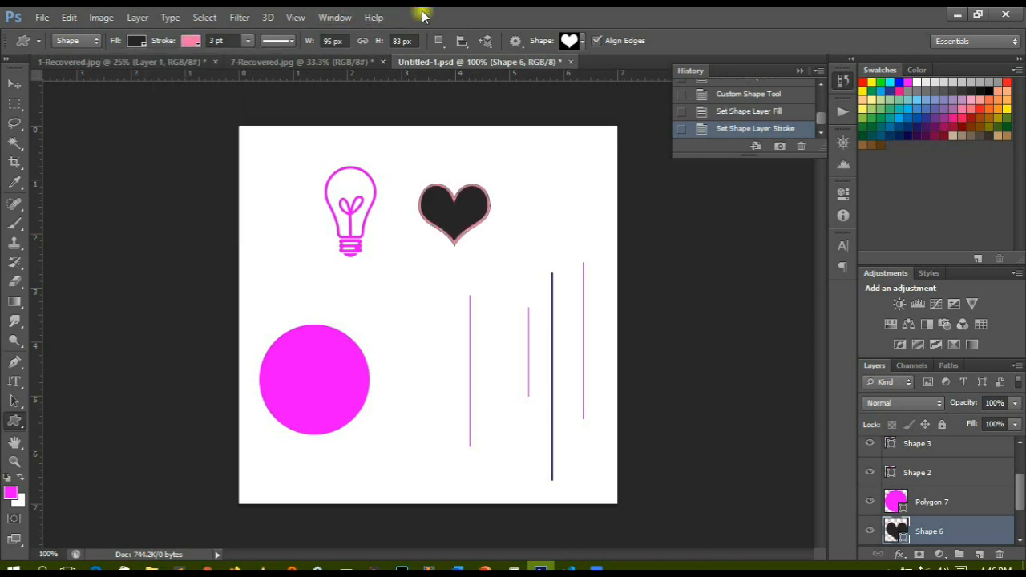
Step: Thicken the heart's stroke to about 7.27 pt and change its line style to dotted
click(252, 43)
drag(247, 53, 254, 64)
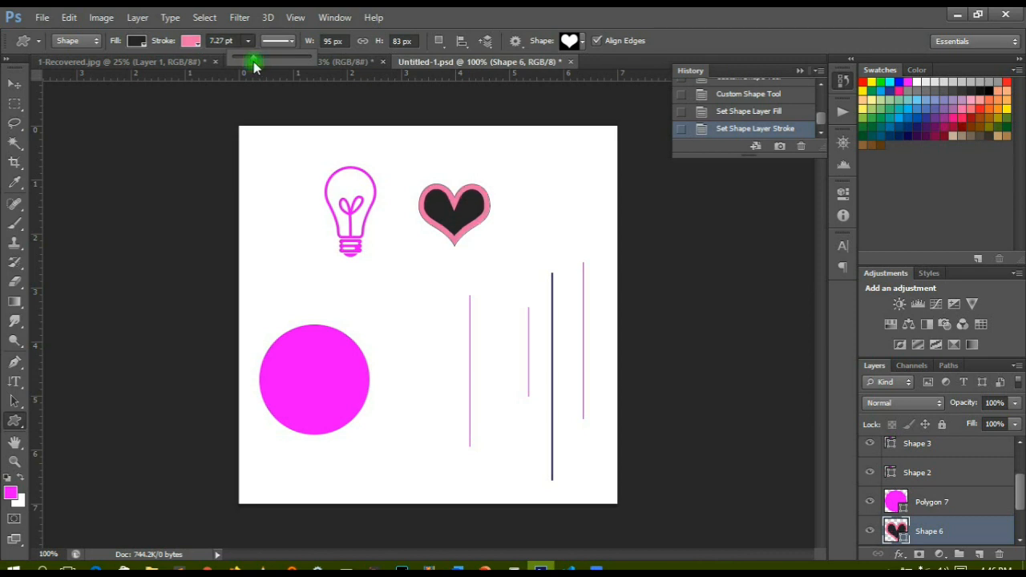
click(294, 42)
click(272, 112)
click(266, 131)
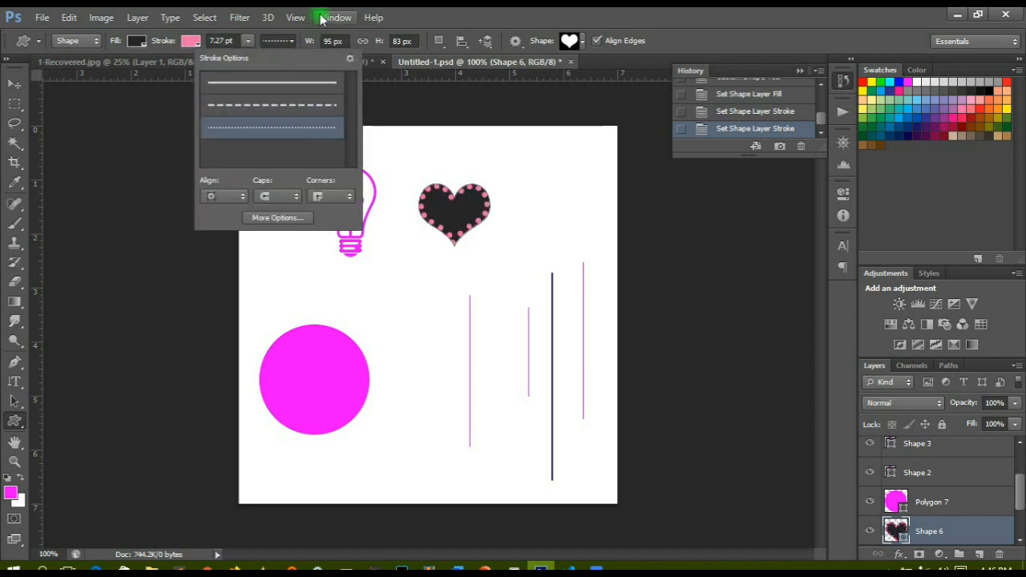
click(470, 11)
Step: Scale the heart to 110 px wide and 101 px high
click(332, 41)
text(110)
key(Return)
click(400, 40)
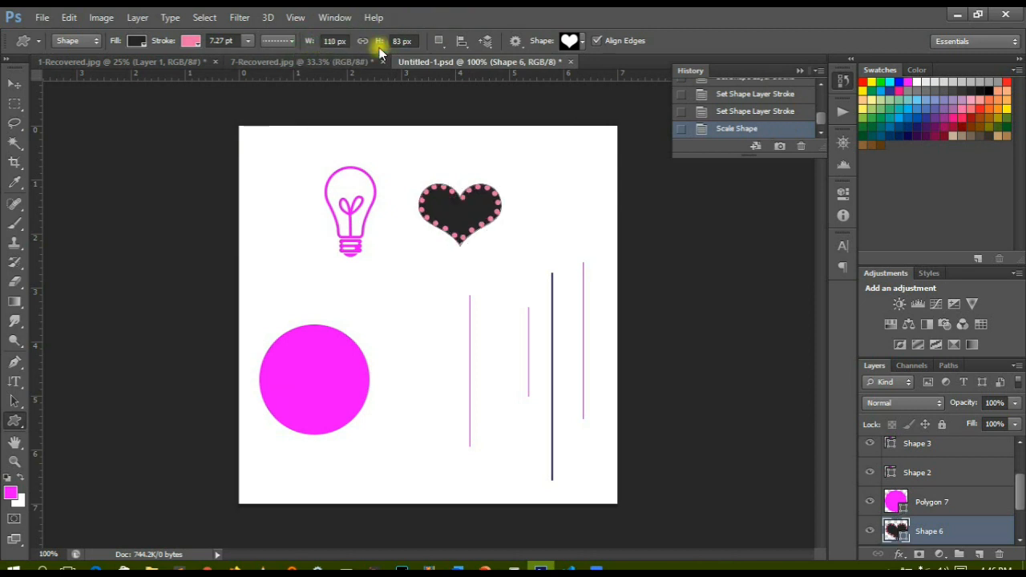
text(97)
key(Return)
drag(380, 45, 384, 46)
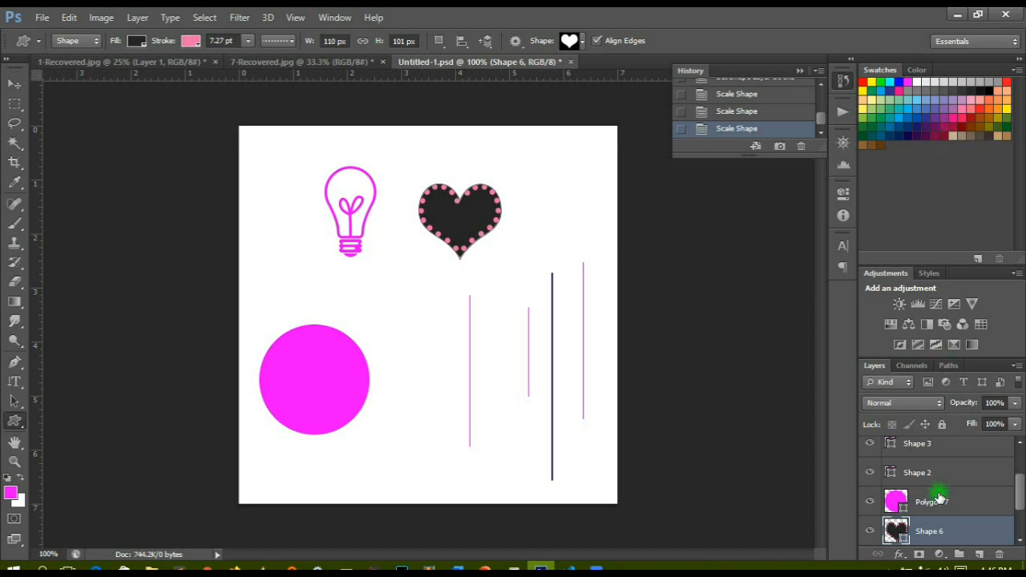
Step: Review the separate shape layers in the layer stack and the list of available shape tools
scroll(939, 493, up, 3)
click(937, 455)
click(940, 493)
scroll(941, 497, down, 3)
click(940, 499)
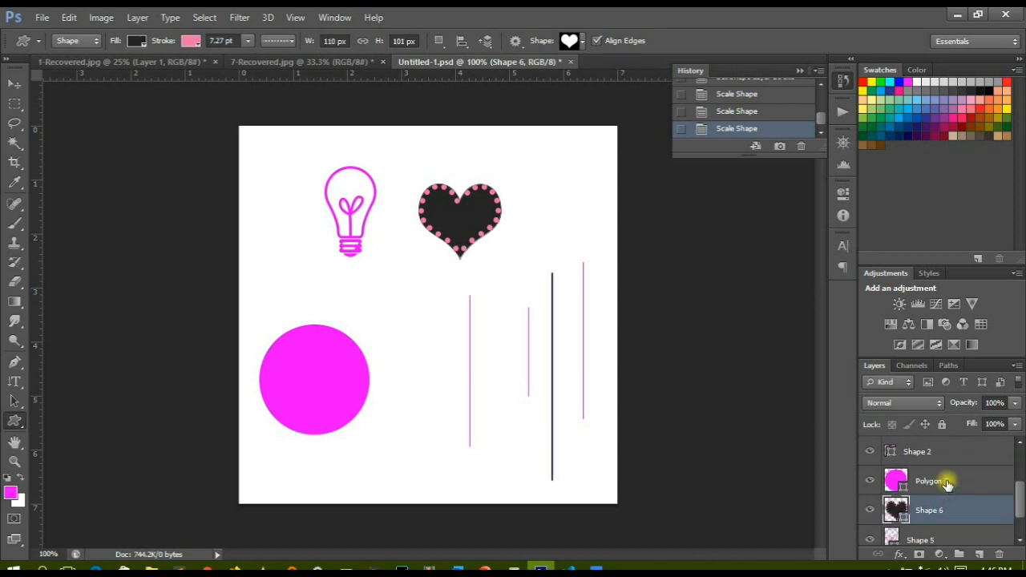
click(946, 481)
click(945, 508)
right_click(14, 420)
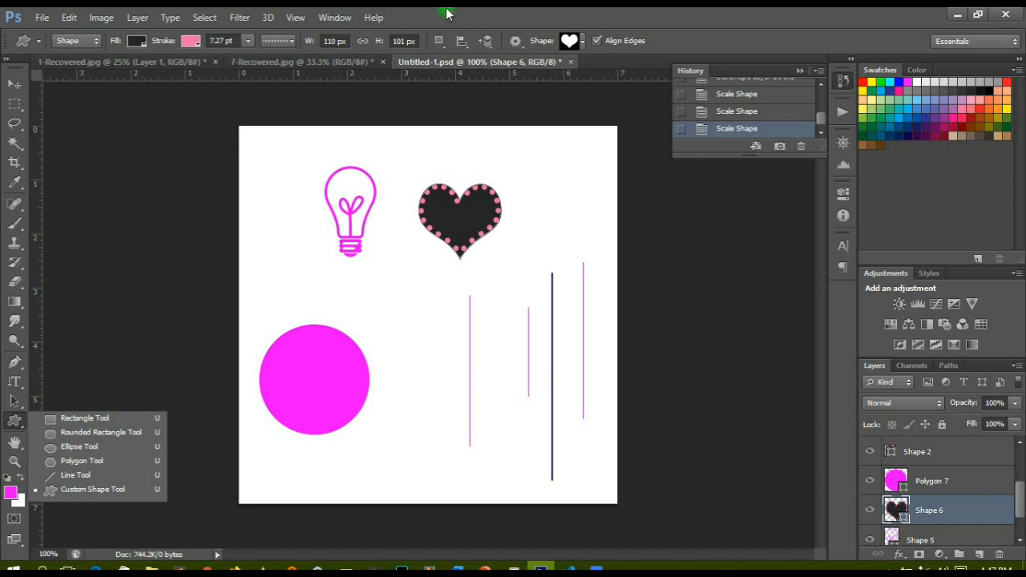
click(403, 548)
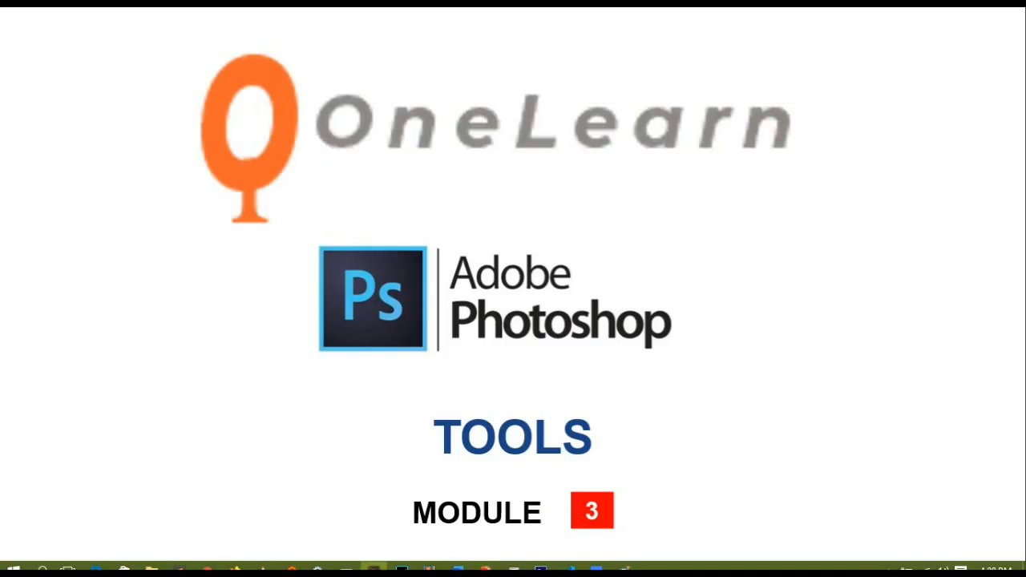